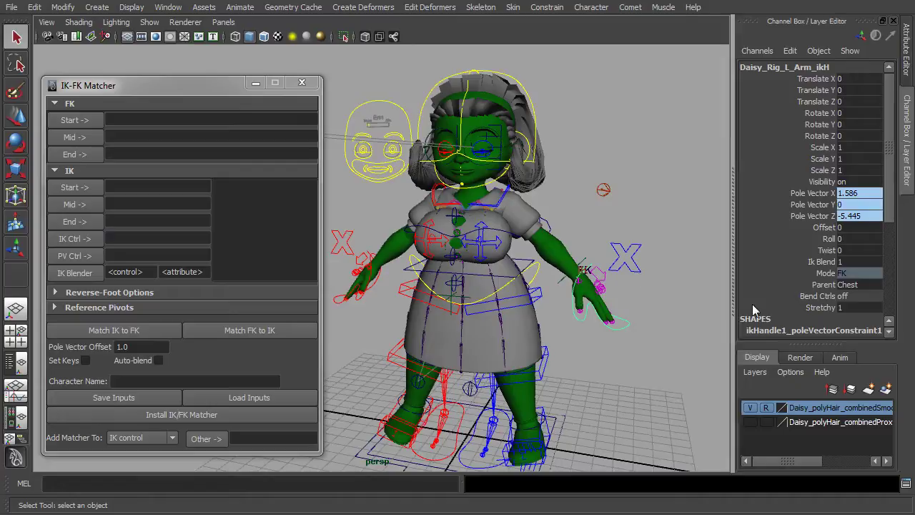
Step: Raise the left arm IK control to a translation of about -3.152, 3.353, -0.09 and set its Ik Blend to 0
{"action": "key", "text": "w"}
{"action": "left_click_drag", "start_coordinate": [585, 272], "coordinate": [586, 187]}
{"action": "left_click", "coordinate": [826, 272]}
{"action": "left_click", "coordinate": [853, 263]}
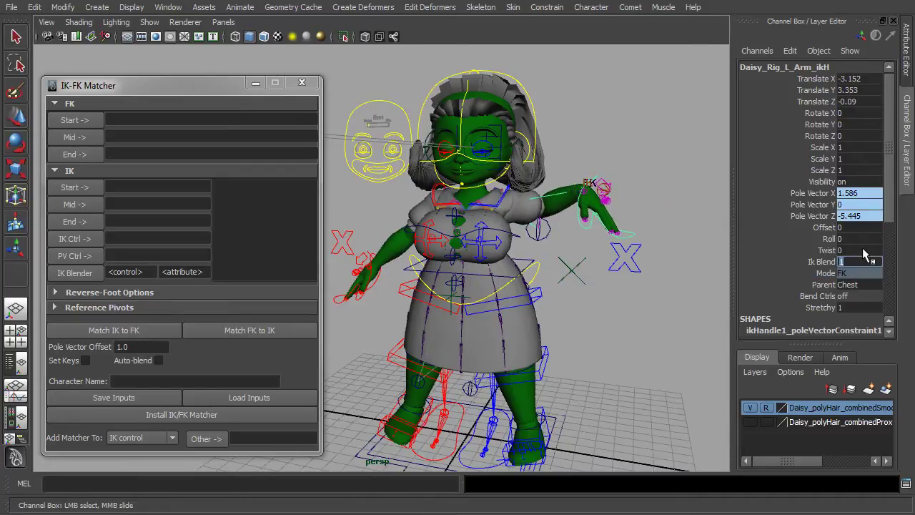
{"action": "type", "text": "0"}
{"action": "key", "text": "Return"}
Step: Rotate the left FK upper arm to about 9, -18, -3.5 degrees and bend the FK elbow to about -53.4 in Y
{"action": "left_click", "coordinate": [523, 189]}
{"action": "key", "text": "e"}
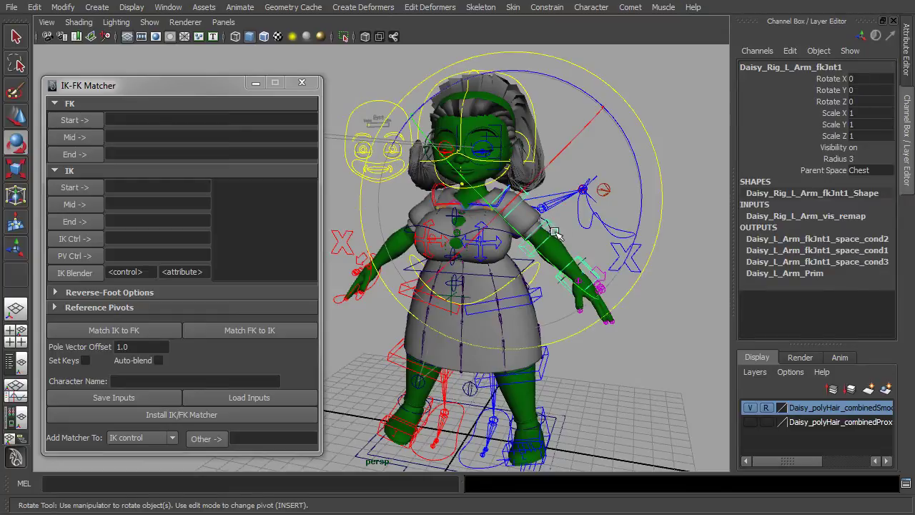
{"action": "left_click_drag", "start_coordinate": [550, 245], "coordinate": [548, 223]}
{"action": "left_click", "coordinate": [561, 248]}
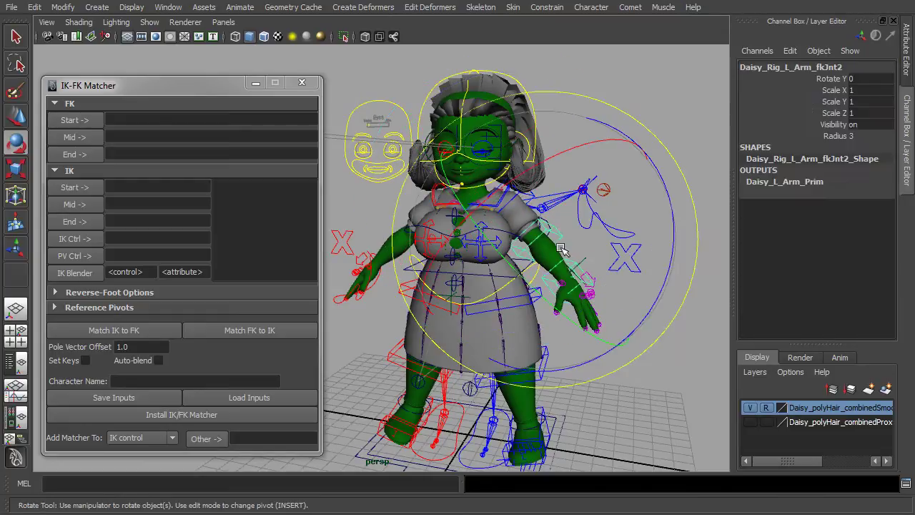
{"action": "left_click_drag", "start_coordinate": [572, 318], "coordinate": [520, 239]}
Step: Rotate the left FK wrist control to about -55.8, 39.6, 9.6 degrees
{"action": "left_click", "coordinate": [694, 359]}
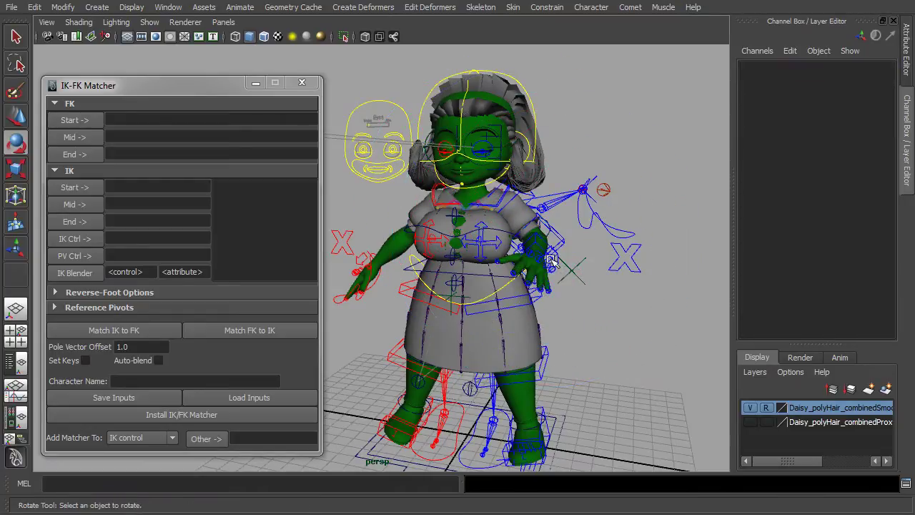
{"action": "left_click", "coordinate": [551, 259]}
{"action": "left_click", "coordinate": [716, 372]}
{"action": "left_click", "coordinate": [556, 256]}
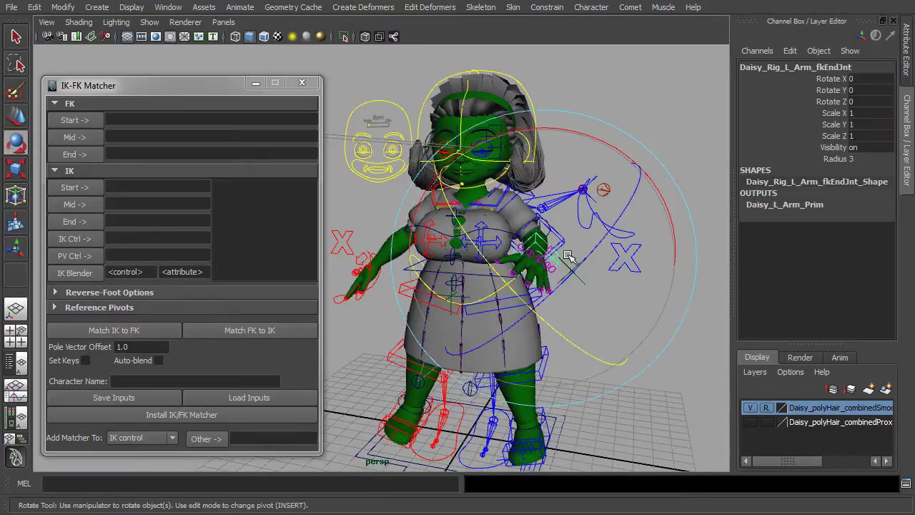
{"action": "left_click_drag", "start_coordinate": [629, 200], "coordinate": [672, 314]}
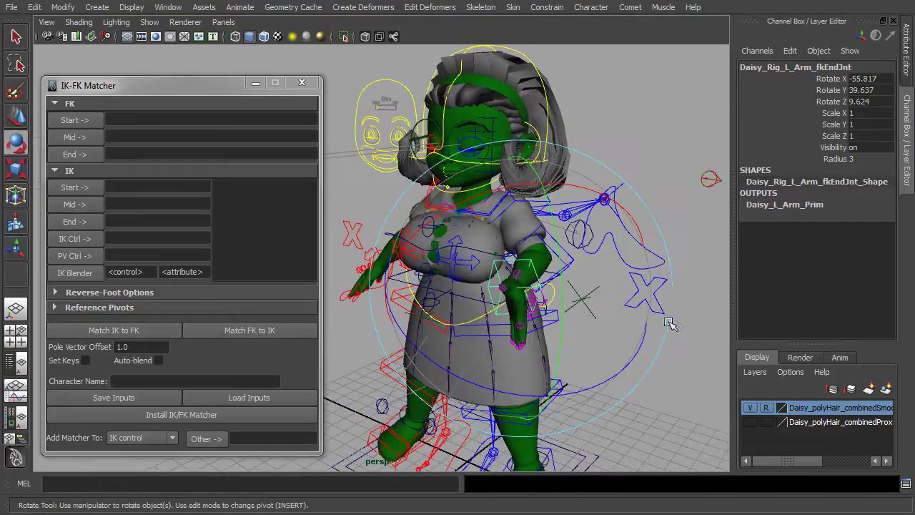
Step: Load Daisy_Rig_L_Arm_fkJnt1, fkJnt2 and fkEndJnt as the matcher's FK start, mid and end
{"action": "left_click", "coordinate": [668, 133]}
{"action": "left_click", "coordinate": [589, 163]}
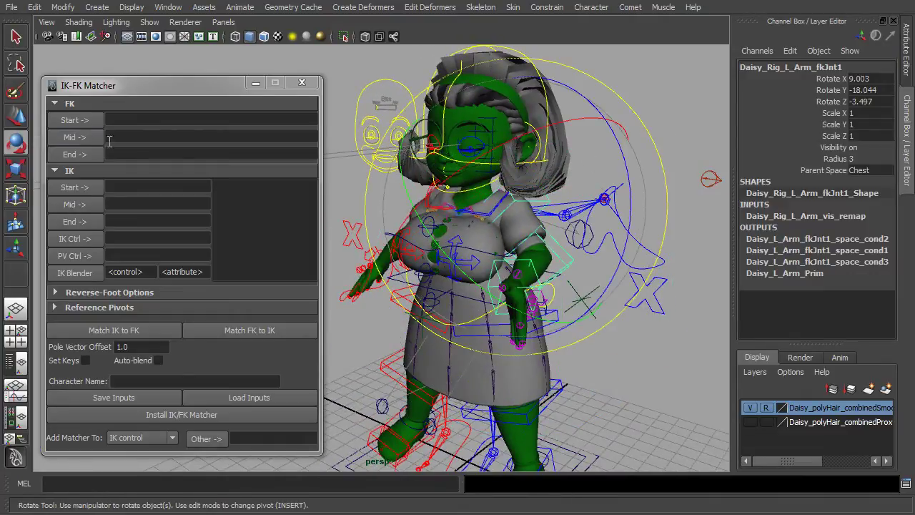
{"action": "left_click", "coordinate": [75, 120]}
{"action": "left_click", "coordinate": [688, 374]}
{"action": "left_click", "coordinate": [551, 238]}
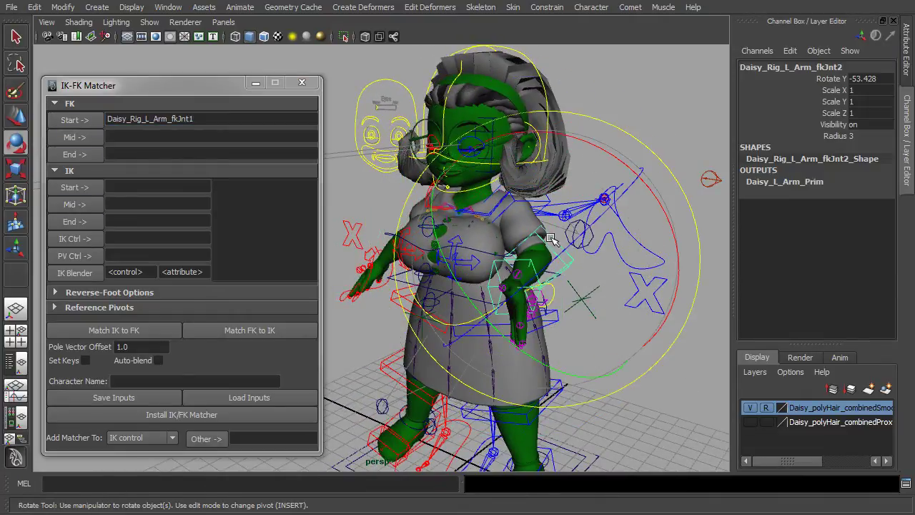
{"action": "left_click", "coordinate": [75, 136]}
{"action": "left_click", "coordinate": [698, 413]}
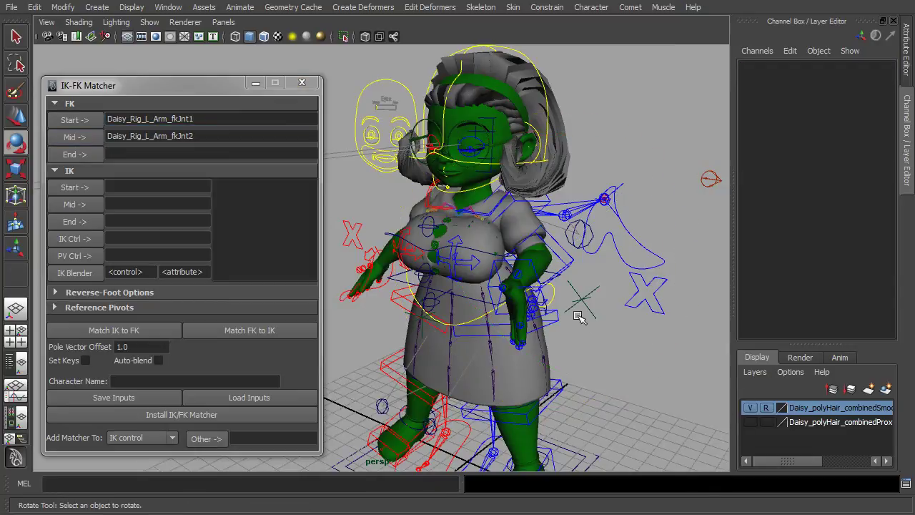
{"action": "left_click_drag", "start_coordinate": [578, 314], "coordinate": [669, 331], "text": "alt"}
{"action": "left_click", "coordinate": [572, 273]}
{"action": "left_click", "coordinate": [75, 154]}
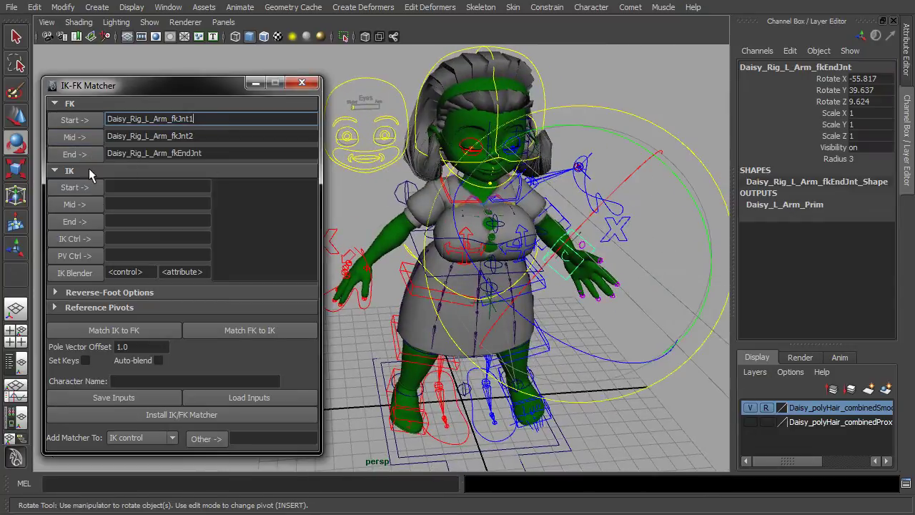
Step: Load Daisy_Rig_L_Arm_ikEndJnt, ikJnt2 and ikJnt1 as the matcher's IK end, mid and start joints
{"action": "left_click", "coordinate": [665, 97]}
{"action": "left_click", "coordinate": [564, 175]}
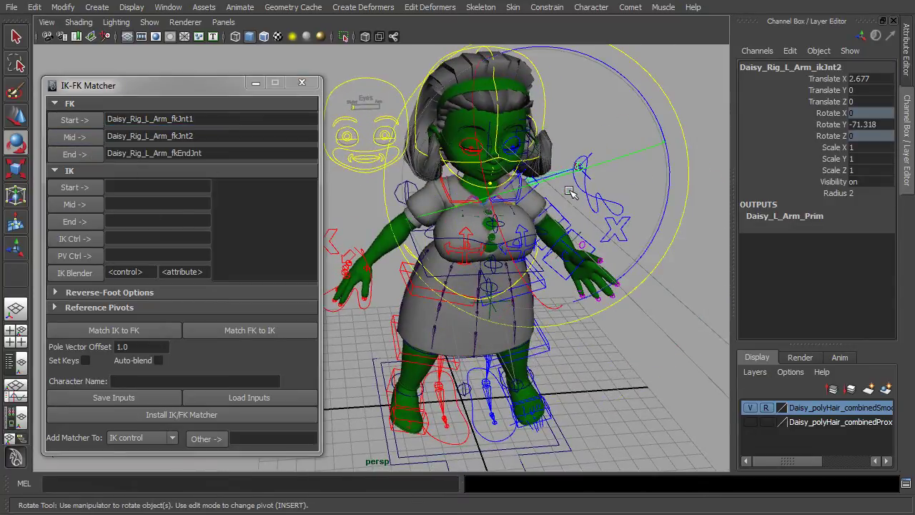
{"action": "left_click", "coordinate": [75, 220]}
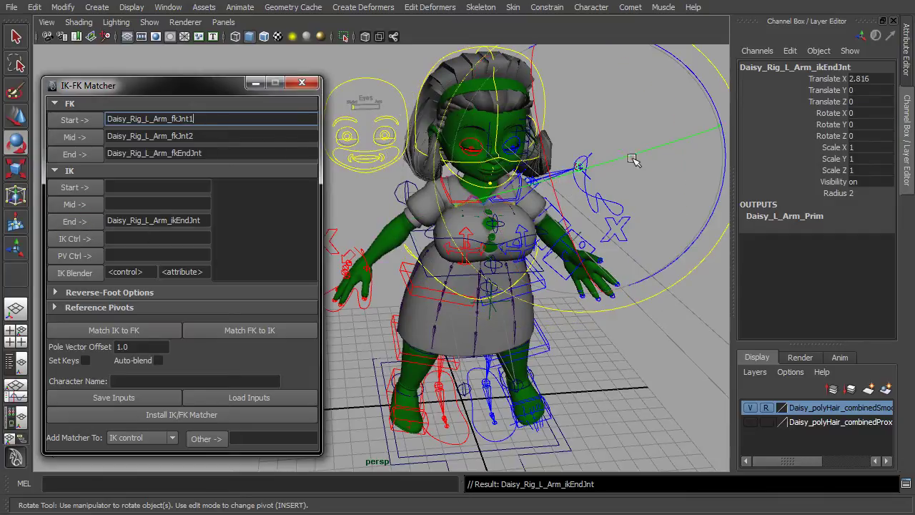
{"action": "left_click", "coordinate": [648, 353]}
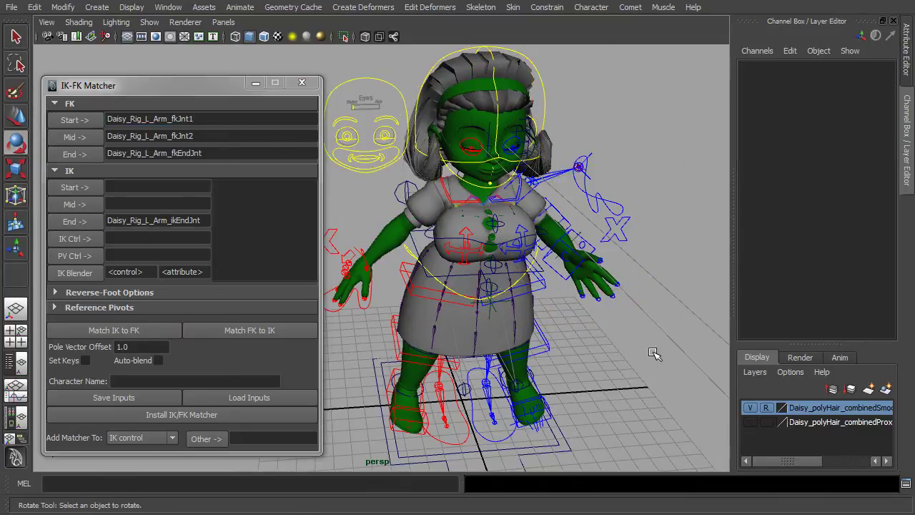
{"action": "left_click", "coordinate": [593, 200]}
{"action": "left_click", "coordinate": [75, 205]}
{"action": "left_click_drag", "start_coordinate": [654, 315], "coordinate": [621, 277], "text": "alt"}
{"action": "left_click", "coordinate": [650, 127]}
{"action": "left_click_drag", "start_coordinate": [616, 241], "coordinate": [593, 184], "text": "alt"}
{"action": "left_click", "coordinate": [540, 214]}
{"action": "left_click", "coordinate": [75, 188]}
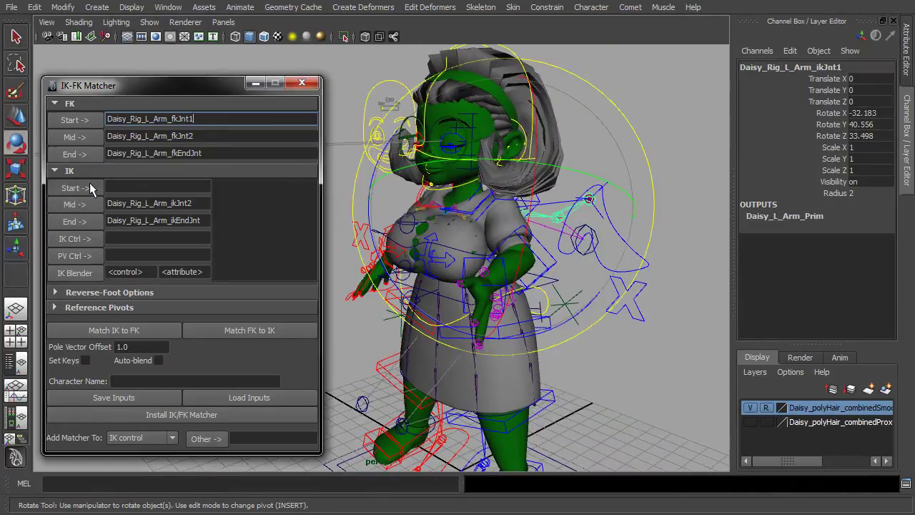
Step: Assign Daisy_Rig_L_Arm_ikH as the matcher's IK control and Daisy_L_arm_pv as its pole vector control
{"action": "left_click", "coordinate": [657, 217]}
{"action": "left_click_drag", "start_coordinate": [660, 218], "coordinate": [598, 224], "text": "alt"}
{"action": "left_click", "coordinate": [468, 185]}
{"action": "left_click", "coordinate": [85, 241]}
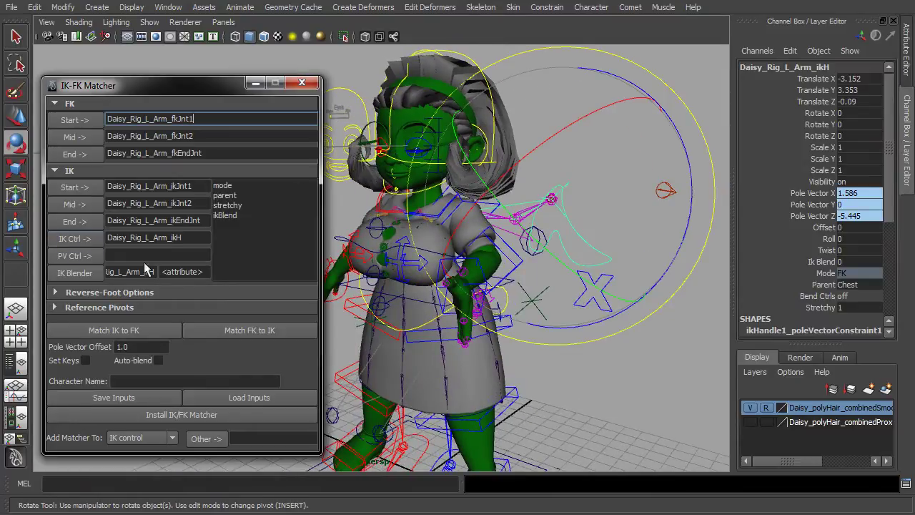
{"action": "left_click", "coordinate": [658, 379]}
{"action": "left_click", "coordinate": [466, 299]}
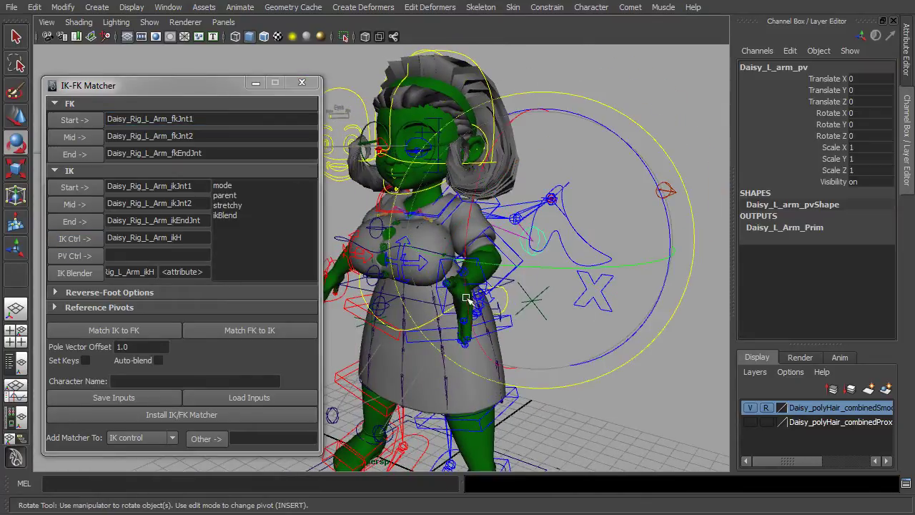
{"action": "left_click", "coordinate": [88, 255]}
Step: Set ikBlend as the attribute for the matcher's IK Blender
{"action": "left_click", "coordinate": [656, 377]}
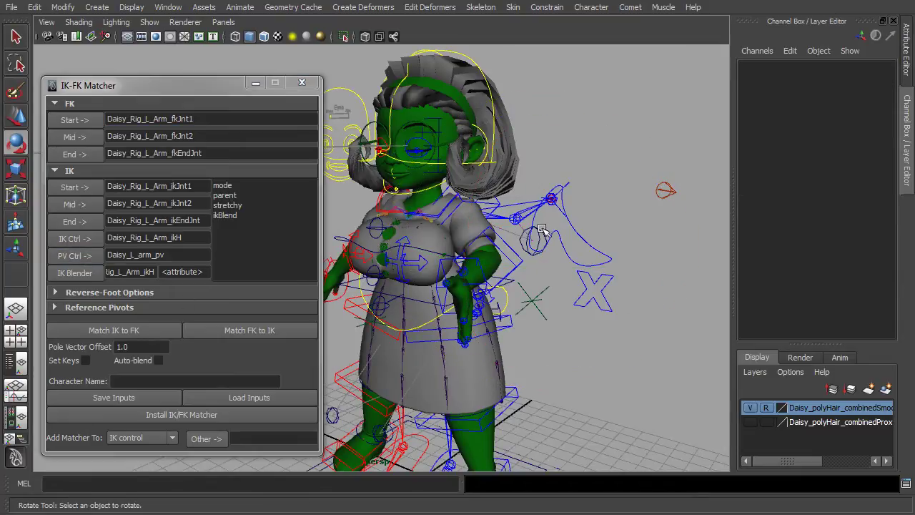
{"action": "left_click", "coordinate": [199, 274]}
{"action": "type", "text": "ikBlend"}
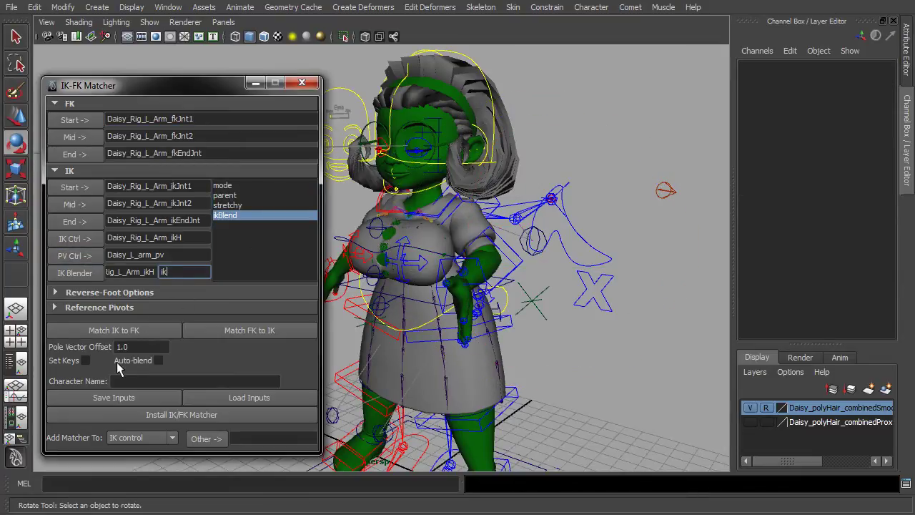
{"action": "left_click", "coordinate": [179, 254]}
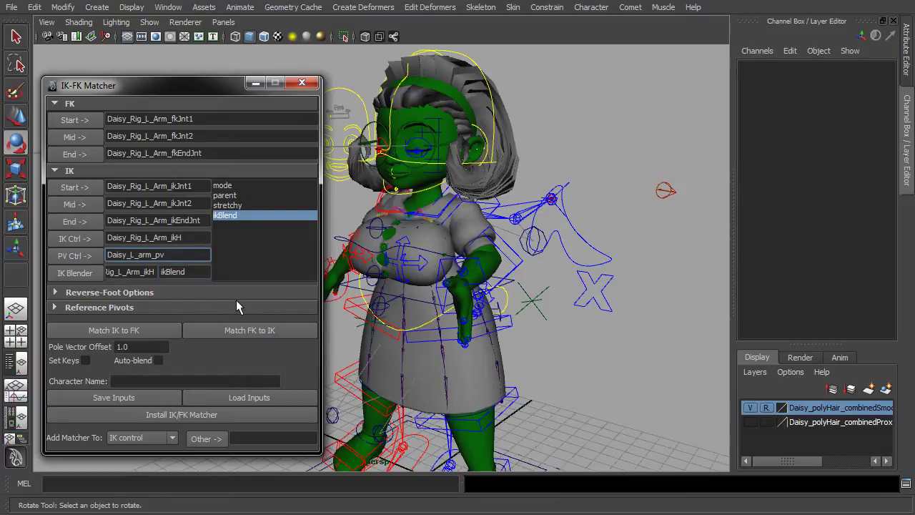
{"action": "left_click", "coordinate": [147, 348]}
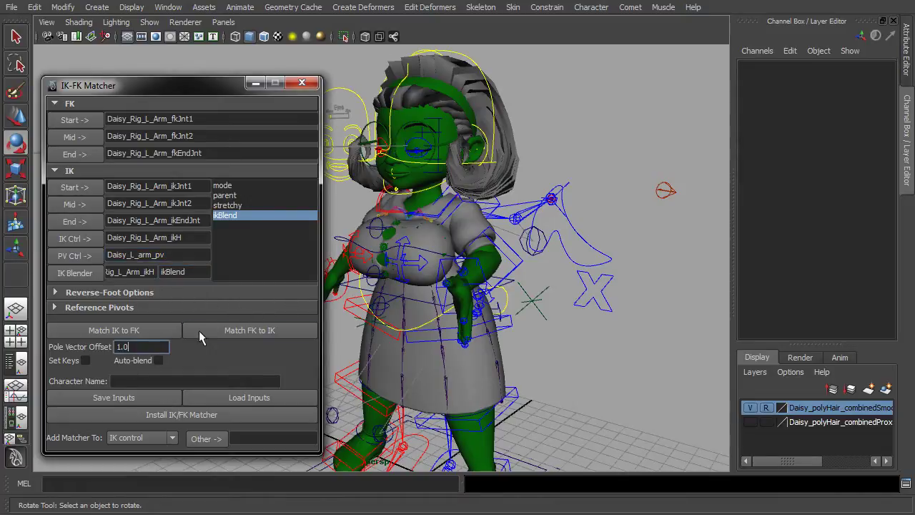
Step: Match the left arm's FK controls to its IK pose
{"action": "left_click_drag", "start_coordinate": [588, 293], "coordinate": [627, 322], "text": "alt"}
{"action": "middle_click_drag", "start_coordinate": [616, 315], "coordinate": [609, 327], "text": "alt"}
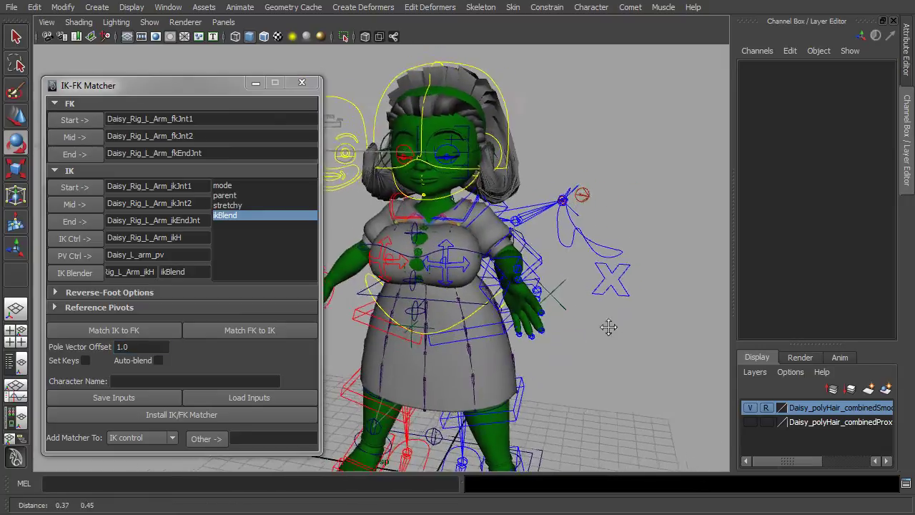
{"action": "left_click_drag", "start_coordinate": [608, 327], "coordinate": [581, 330], "text": "alt"}
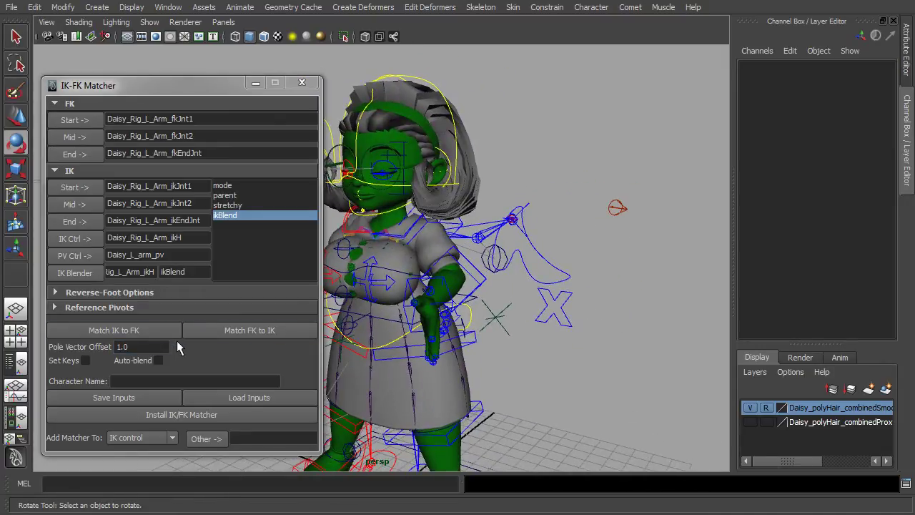
{"action": "left_click", "coordinate": [554, 265]}
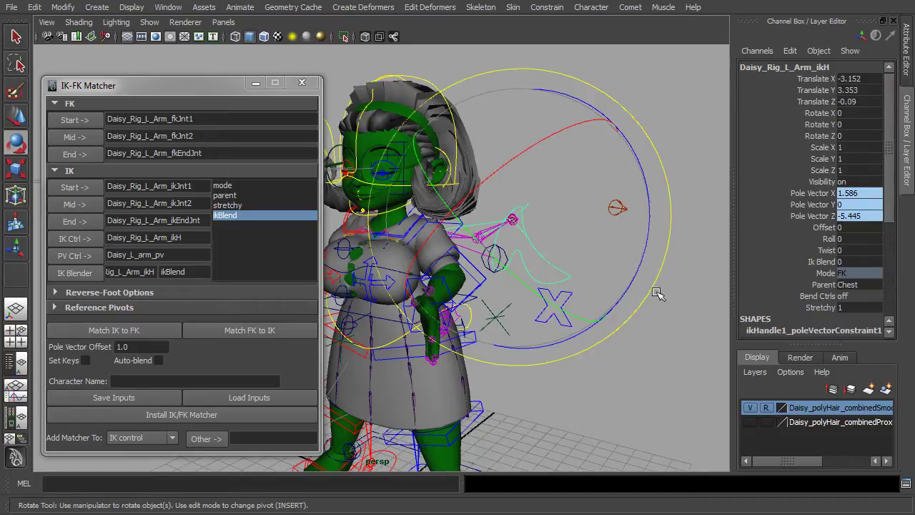
{"action": "left_click", "coordinate": [242, 330]}
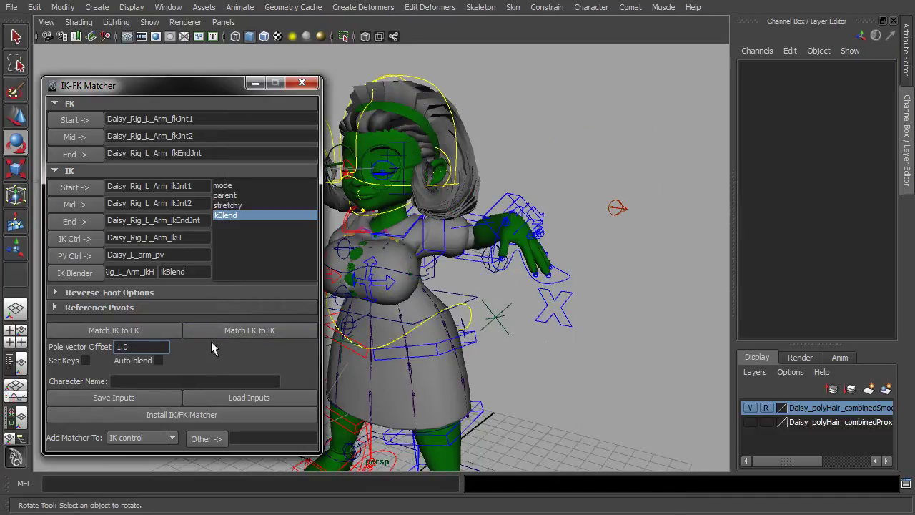
Step: Repose the left arm in FK by lowering the upper arm and turning the wrist
{"action": "left_click_drag", "start_coordinate": [567, 263], "coordinate": [608, 273], "text": "alt"}
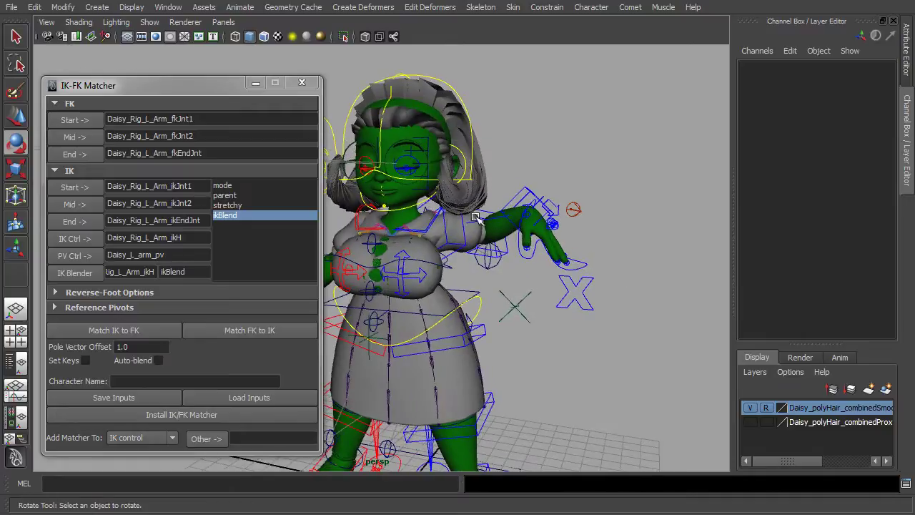
{"action": "left_click", "coordinate": [459, 248]}
{"action": "left_click_drag", "start_coordinate": [497, 343], "coordinate": [383, 270]}
{"action": "left_click", "coordinate": [622, 224]}
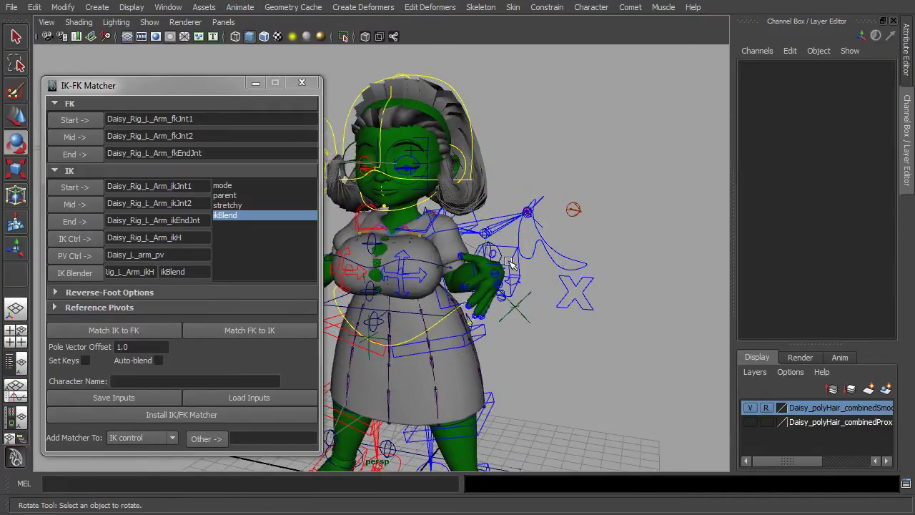
{"action": "left_click", "coordinate": [508, 262]}
{"action": "left_click_drag", "start_coordinate": [528, 343], "coordinate": [657, 253]}
Step: Rotate the left arm IK control about 33.5 degrees in Y
{"action": "left_click", "coordinate": [542, 234]}
{"action": "left_click_drag", "start_coordinate": [569, 273], "coordinate": [622, 243]}
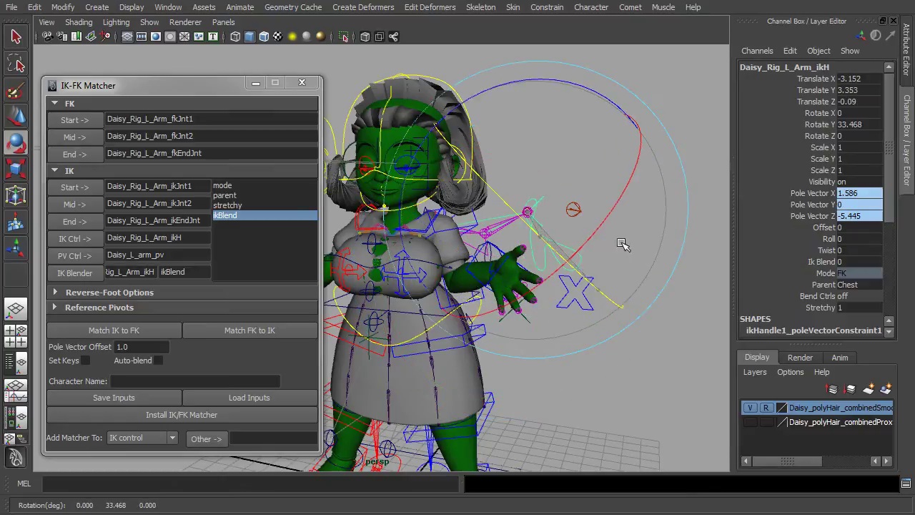
{"action": "left_click", "coordinate": [646, 359]}
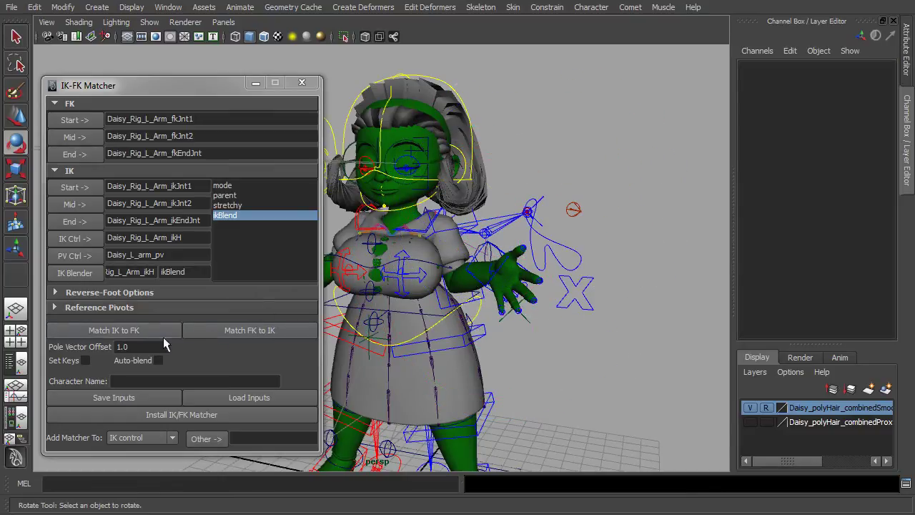
Step: Set the left arm's Ik Blend to 1 and match the IK controls to the FK pose
{"action": "left_click", "coordinate": [579, 250]}
{"action": "left_click", "coordinate": [829, 263]}
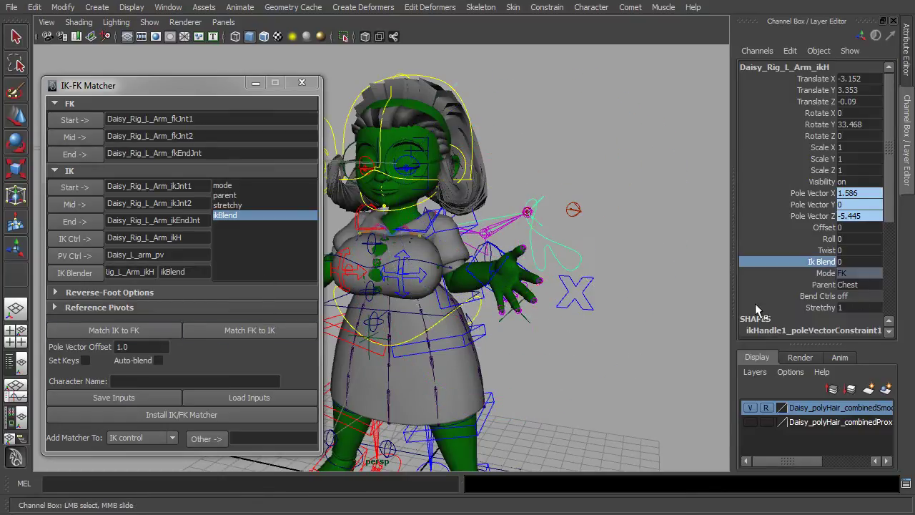
{"action": "middle_click_drag", "start_coordinate": [589, 356], "coordinate": [675, 346]}
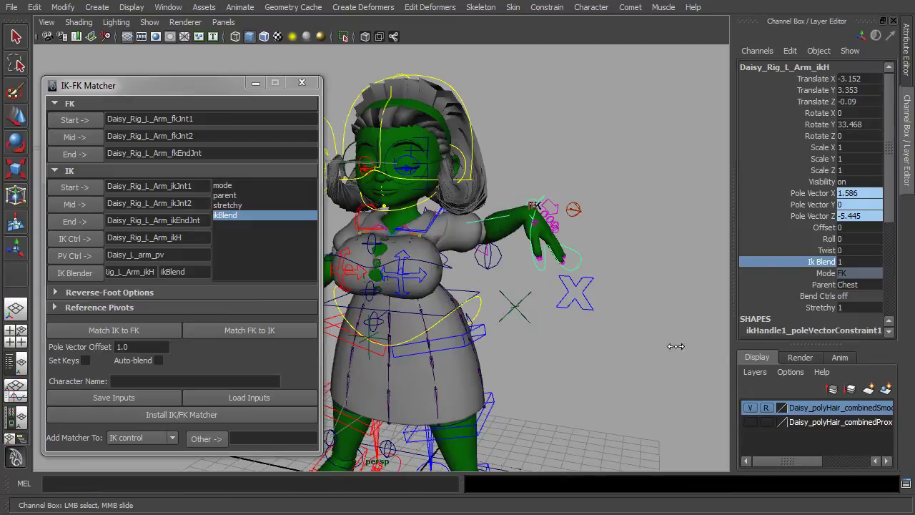
{"action": "left_click", "coordinate": [161, 331]}
{"action": "left_click_drag", "start_coordinate": [586, 337], "coordinate": [650, 324], "text": "alt"}
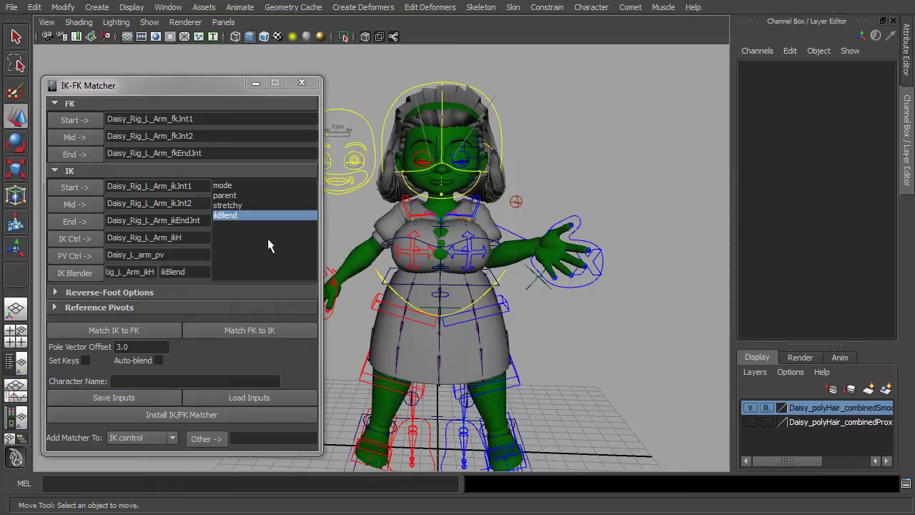
Step: Save the left arm matcher inputs and relaunch the IK-FK Matcher, placing its window beside the character
{"action": "left_click", "coordinate": [159, 393]}
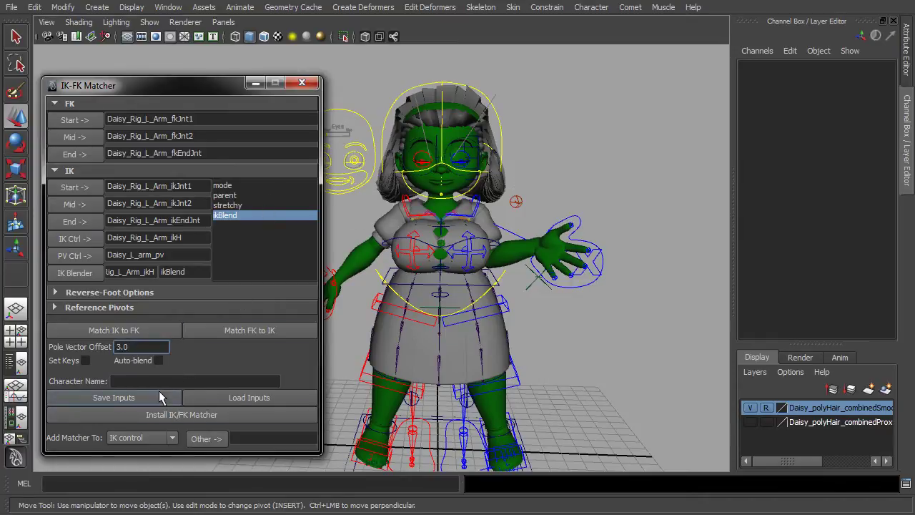
{"action": "left_click", "coordinate": [159, 397]}
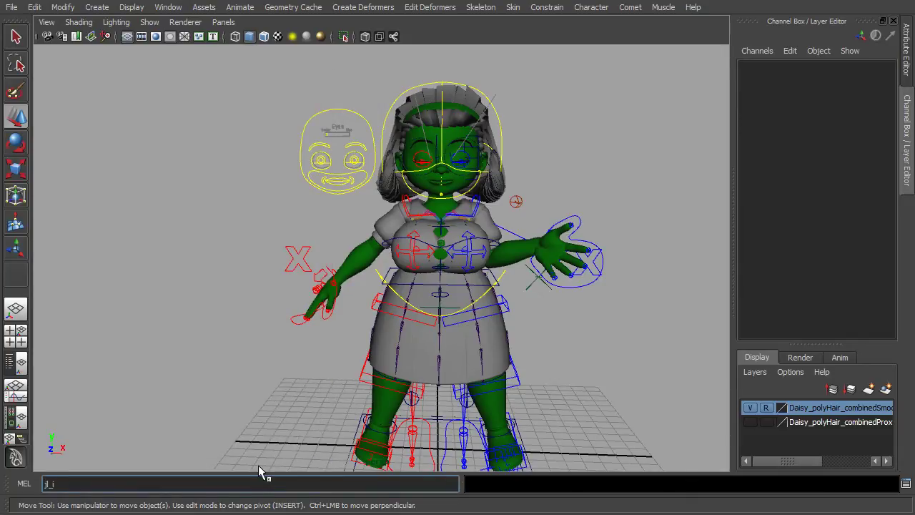
{"action": "type", "text": "her"}
{"action": "key", "text": "Return"}
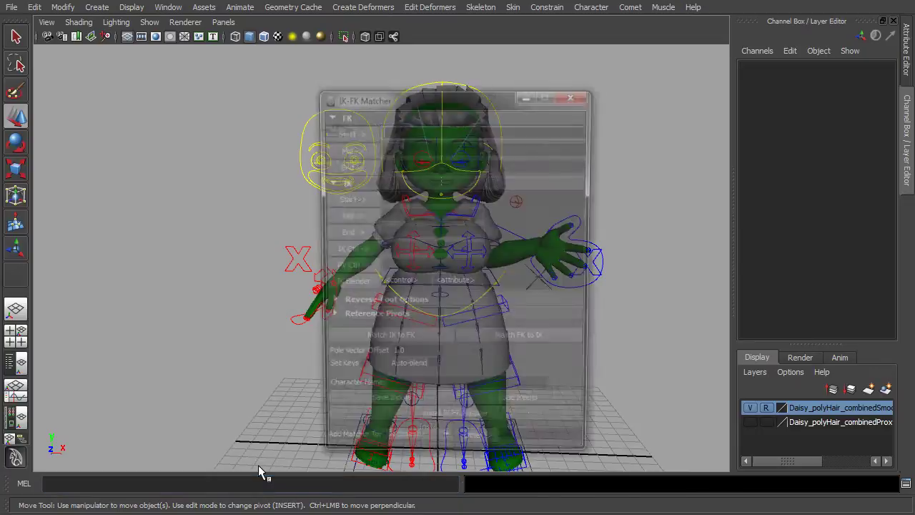
{"action": "left_click_drag", "start_coordinate": [455, 97], "coordinate": [174, 70]}
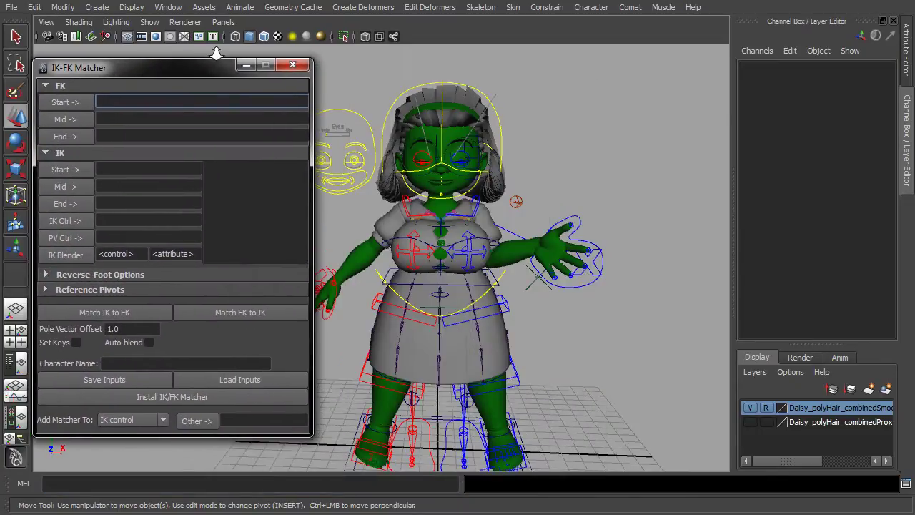
Step: Load the saved ikfkMatcher_Daisy_Rig_L_Arm inputs into the IK-FK Matcher and close the load window
{"action": "left_click", "coordinate": [236, 381]}
{"action": "left_click", "coordinate": [389, 116]}
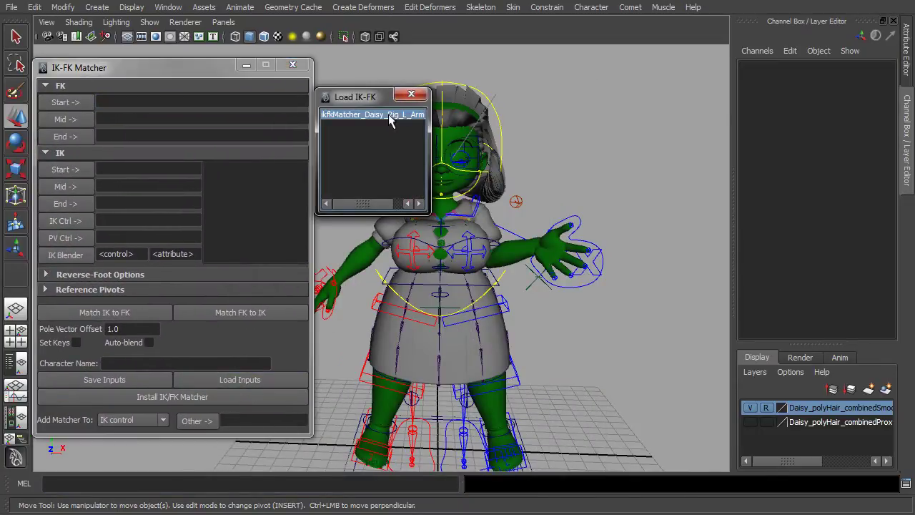
{"action": "double_click", "coordinate": [409, 116]}
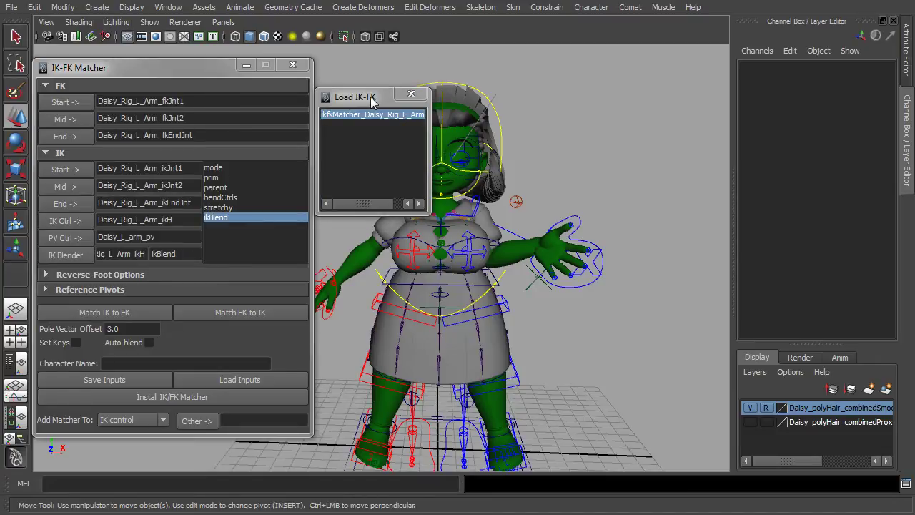
{"action": "left_click_drag", "start_coordinate": [372, 100], "coordinate": [386, 123]}
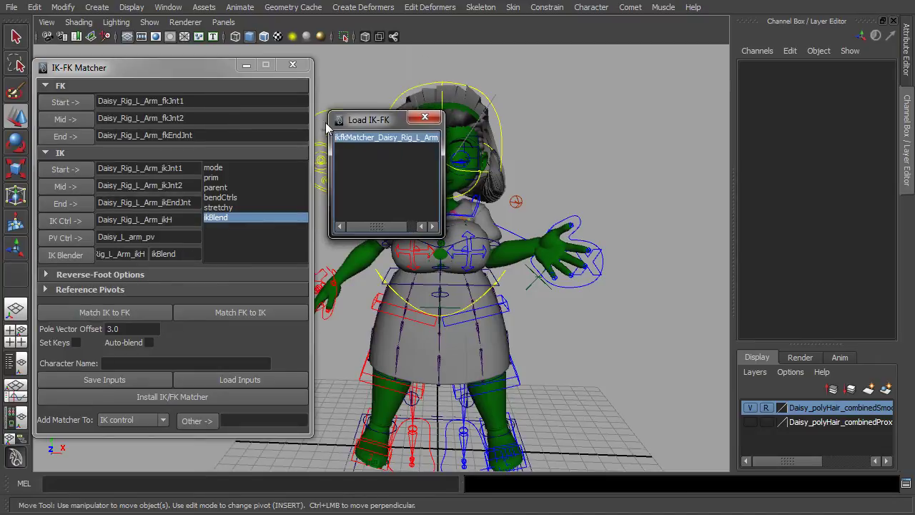
{"action": "left_click", "coordinate": [424, 117]}
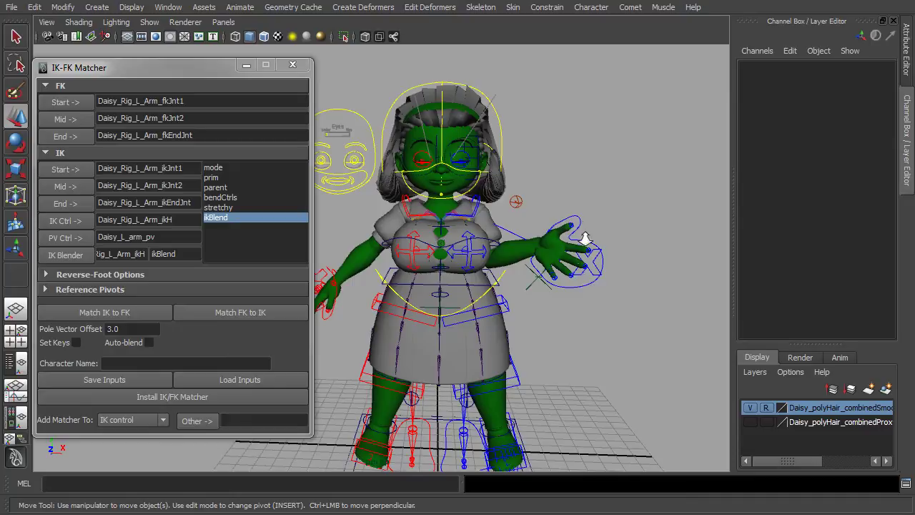
Step: Install the IK/FK Matcher on the left arm's IK control, close the matcher, and select that control to show its match attributes
{"action": "left_click", "coordinate": [266, 400]}
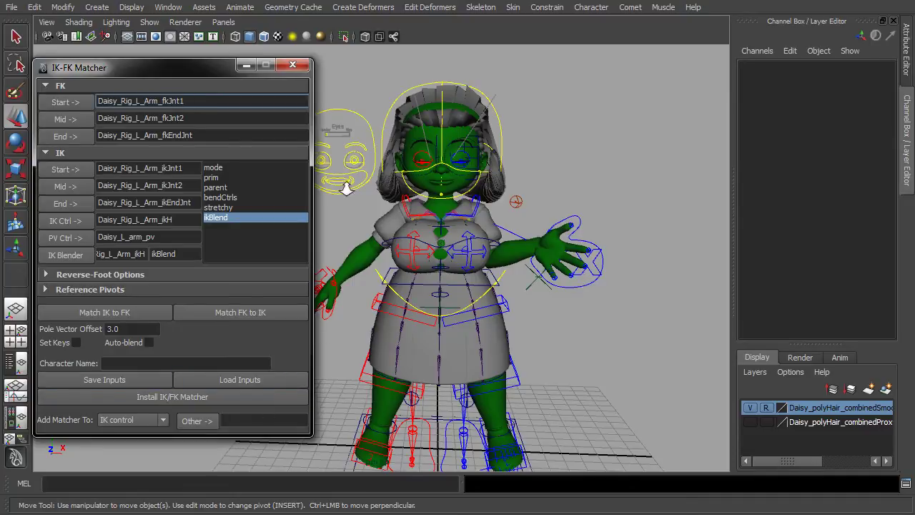
{"action": "left_click", "coordinate": [293, 65]}
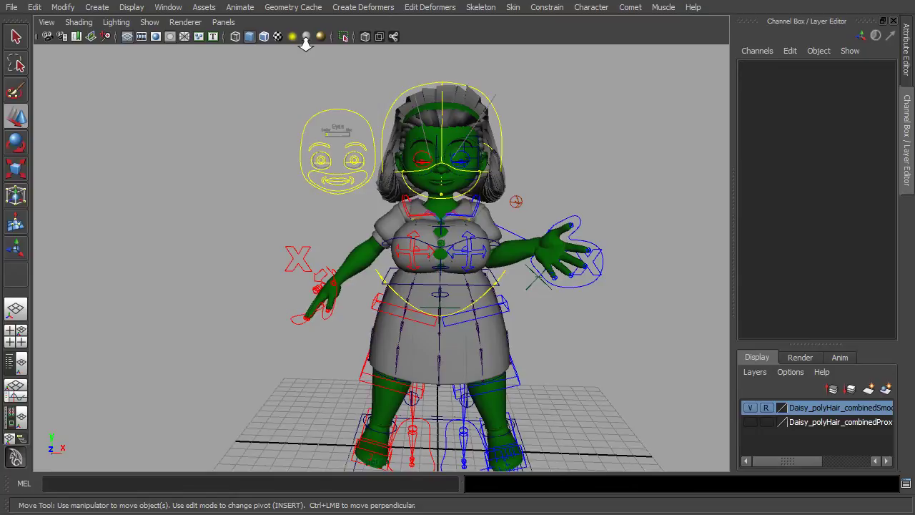
{"action": "left_click", "coordinate": [591, 281]}
{"action": "left_click_drag", "start_coordinate": [659, 278], "coordinate": [638, 281], "text": "alt"}
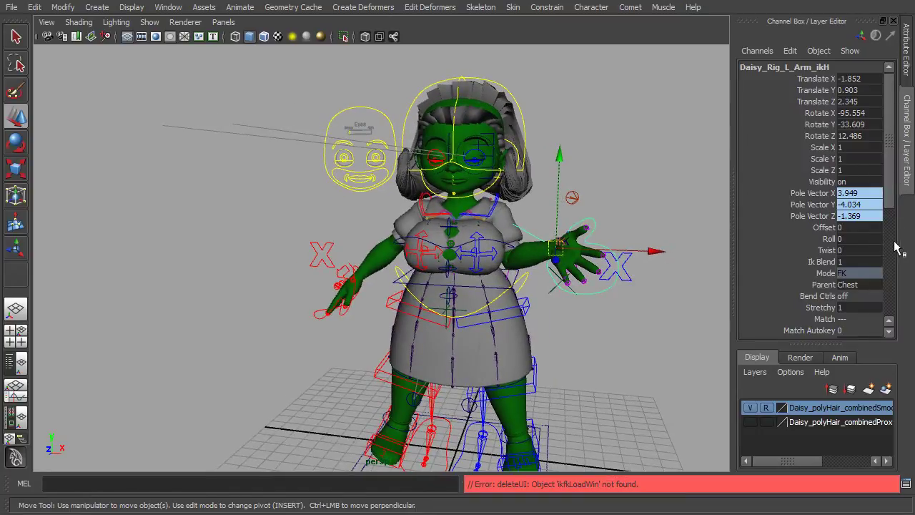
{"action": "scroll", "coordinate": [874, 191], "scroll_direction": "down", "scroll_amount": 3}
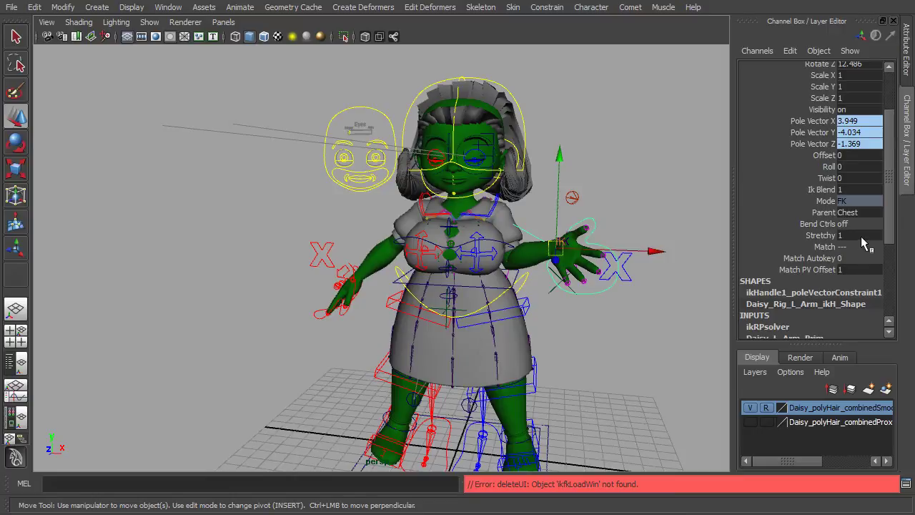
Step: Move the left arm's IK control upward and outward to raise the hand
{"action": "left_click_drag", "start_coordinate": [557, 248], "coordinate": [585, 175]}
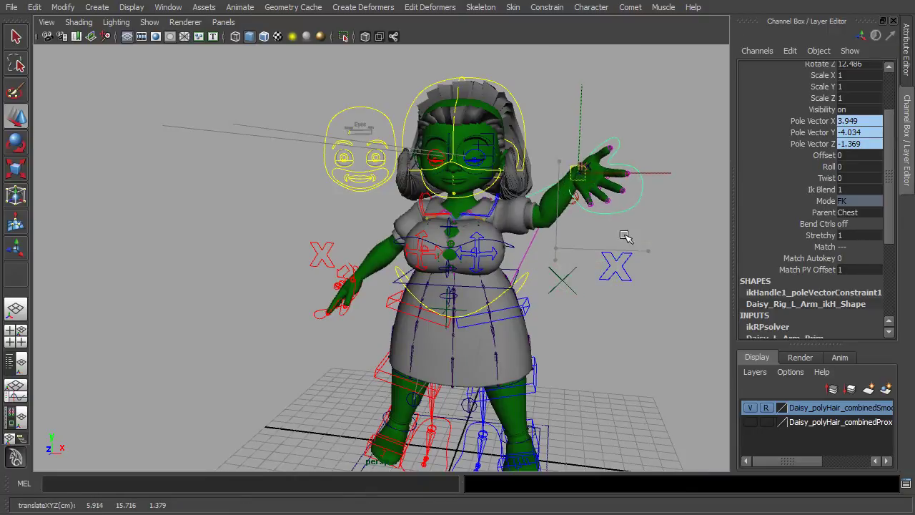
{"action": "left_click_drag", "start_coordinate": [625, 236], "coordinate": [572, 248], "text": "alt"}
{"action": "left_click", "coordinate": [591, 300]}
{"action": "middle_click_drag", "start_coordinate": [591, 305], "coordinate": [525, 296], "text": "alt"}
{"action": "left_click_drag", "start_coordinate": [525, 296], "coordinate": [630, 312], "text": "alt"}
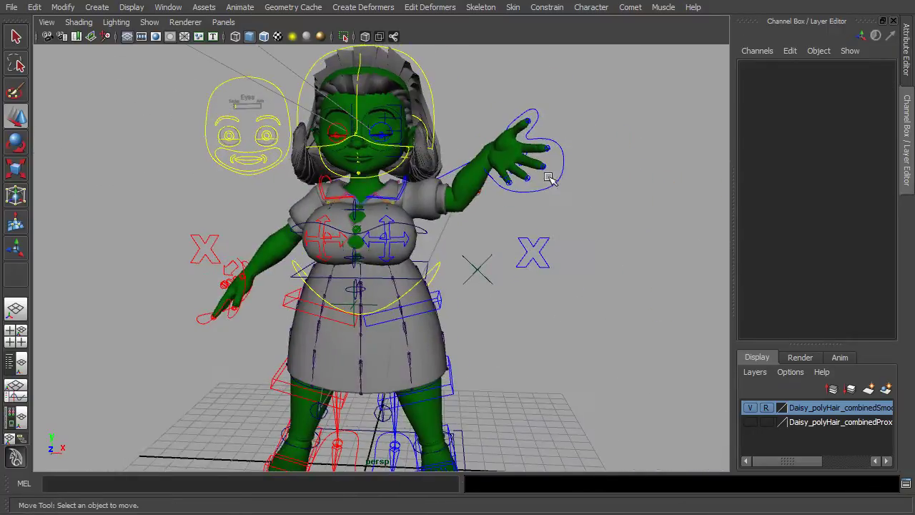
Step: Rotate the left arm's IK control to about -120.4, -16.1, 67.2 degrees in X, Y and Z
{"action": "left_click", "coordinate": [552, 183]}
{"action": "key", "text": "e"}
{"action": "left_click_drag", "start_coordinate": [611, 162], "coordinate": [524, 180]}
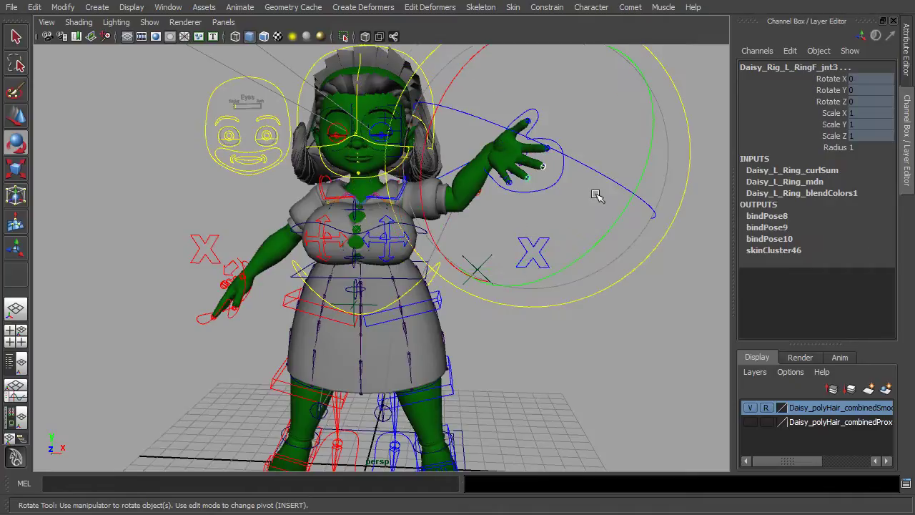
{"action": "key", "text": "ctrl+z"}
{"action": "left_click_drag", "start_coordinate": [567, 237], "coordinate": [660, 105]}
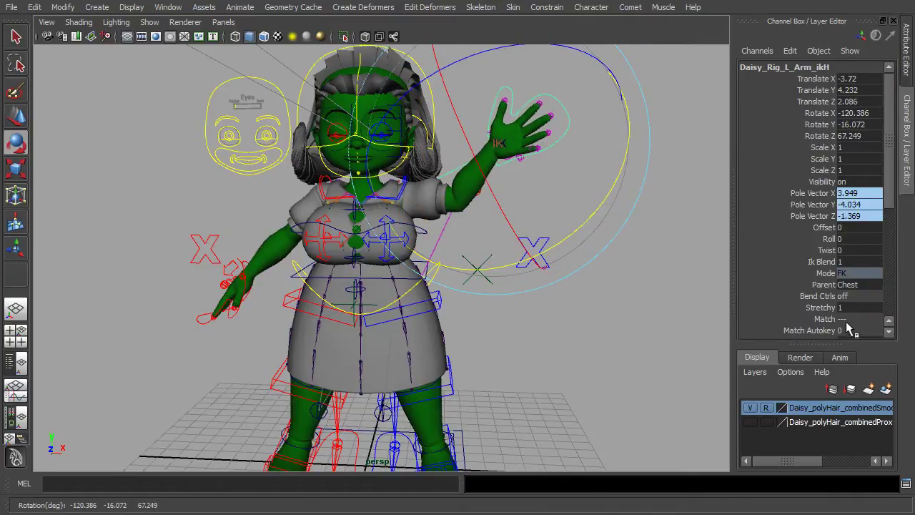
Step: Set the left arm IK control's Match Autokey to 1 and Match PV Offset to 3
{"action": "left_click_drag", "start_coordinate": [891, 196], "coordinate": [889, 231]}
{"action": "left_click", "coordinate": [854, 259]}
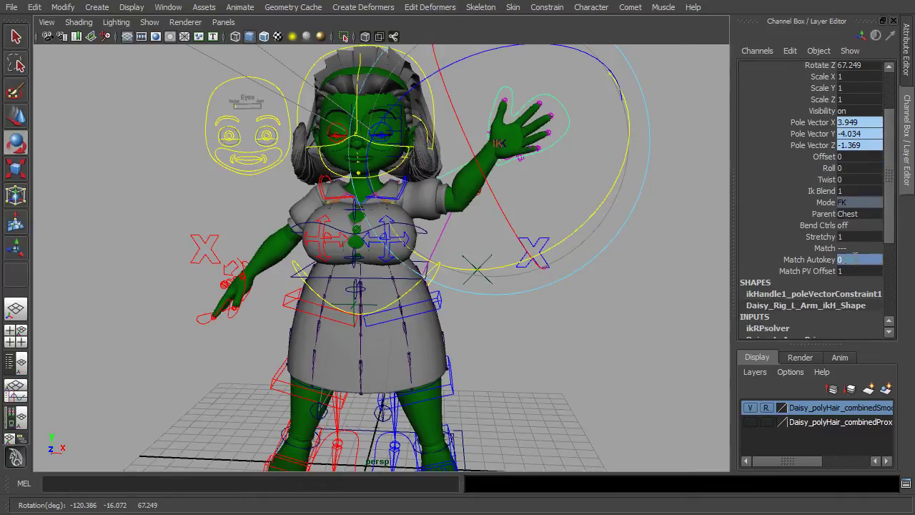
{"action": "type", "text": "1"}
{"action": "key", "text": "Return"}
{"action": "type", "text": "3"}
{"action": "key", "text": "Return"}
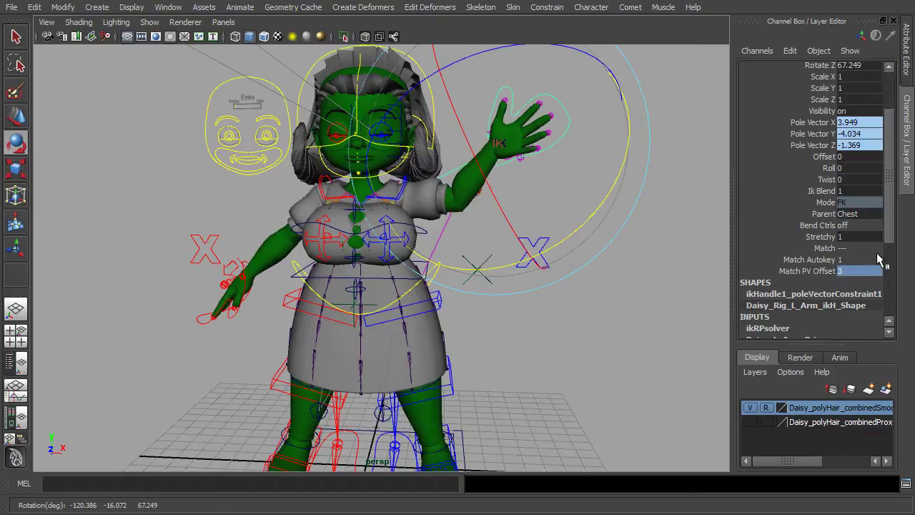
Step: Match IK to FK using the Match attribute on the left arm's IK control
{"action": "left_click", "coordinate": [877, 250]}
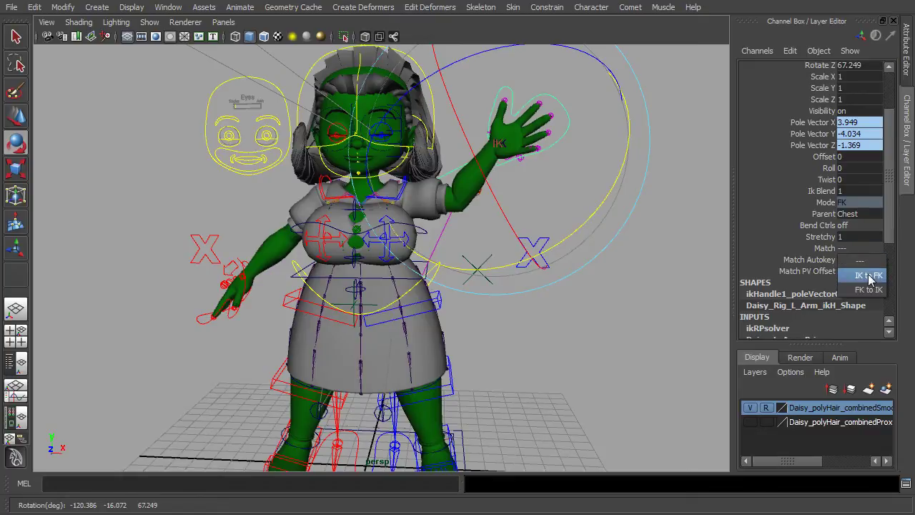
{"action": "left_click", "coordinate": [869, 276]}
{"action": "left_click_drag", "start_coordinate": [672, 312], "coordinate": [557, 300], "text": "alt"}
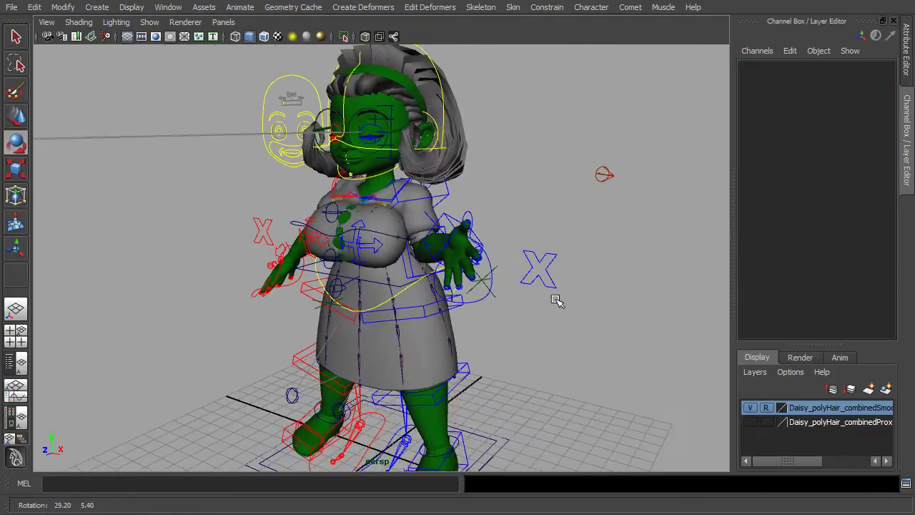
Step: Rotate the left arm's FK controls to raise the upper arm and hand
{"action": "left_click", "coordinate": [455, 214]}
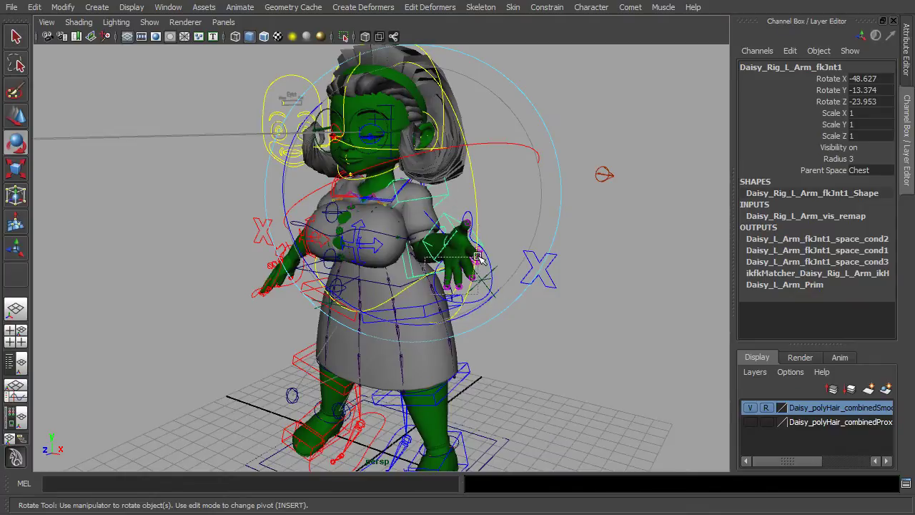
{"action": "left_click_drag", "start_coordinate": [478, 256], "coordinate": [475, 272]}
{"action": "key", "text": "ctrl+z"}
{"action": "left_click_drag", "start_coordinate": [370, 317], "coordinate": [474, 206]}
{"action": "left_click", "coordinate": [498, 206]}
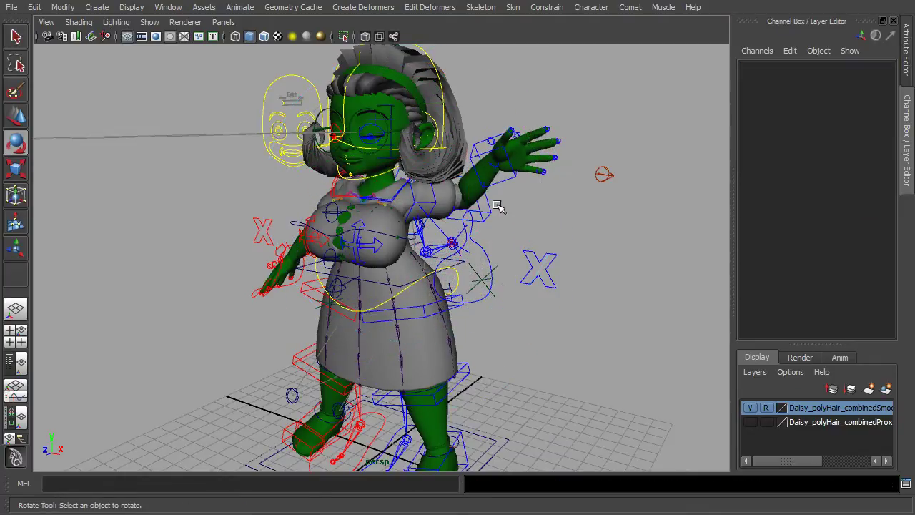
{"action": "left_click", "coordinate": [497, 208]}
{"action": "left_click_drag", "start_coordinate": [492, 106], "coordinate": [593, 115]}
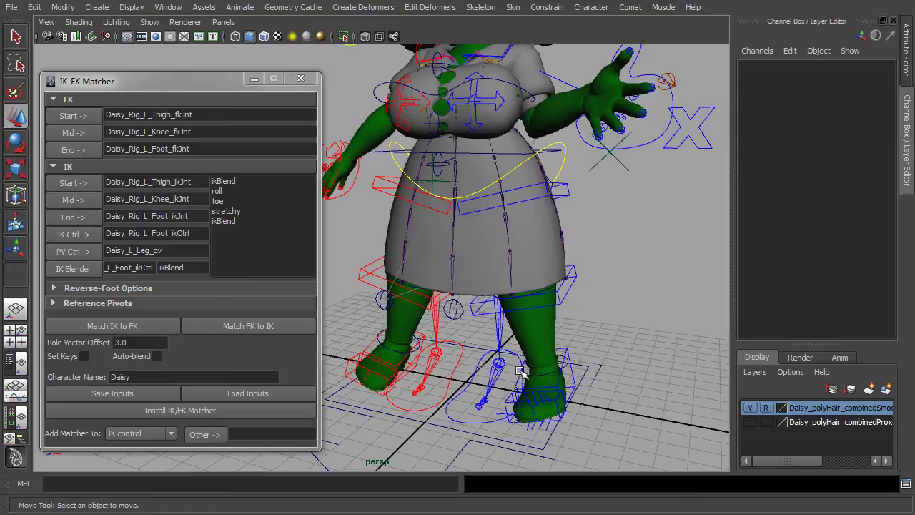
Step: Examine how the left foot's IK joint, IK control and FK foot control are placed and oriented relative to each other
{"action": "right_click_drag", "start_coordinate": [593, 349], "coordinate": [633, 369], "text": "alt"}
{"action": "middle_click_drag", "start_coordinate": [601, 346], "coordinate": [572, 233], "text": "alt"}
{"action": "right_click_drag", "start_coordinate": [572, 247], "coordinate": [625, 301], "text": "alt"}
{"action": "left_click", "coordinate": [524, 318]}
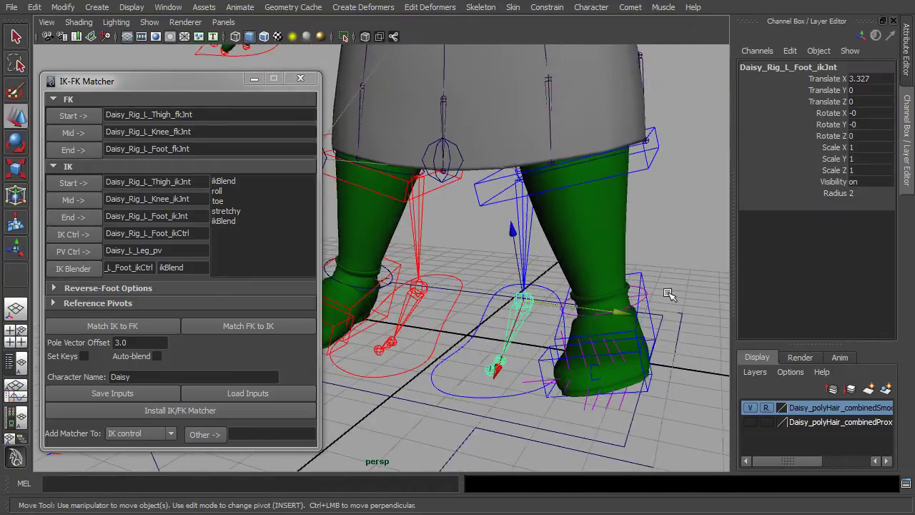
{"action": "left_click_drag", "start_coordinate": [699, 295], "coordinate": [640, 211], "text": "alt"}
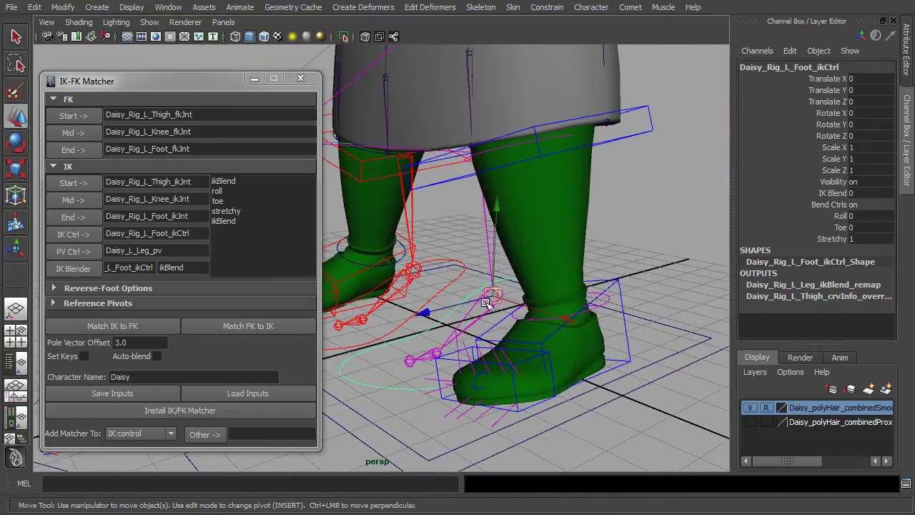
{"action": "left_click_drag", "start_coordinate": [619, 290], "coordinate": [607, 384], "text": "alt"}
{"action": "left_click", "coordinate": [626, 320]}
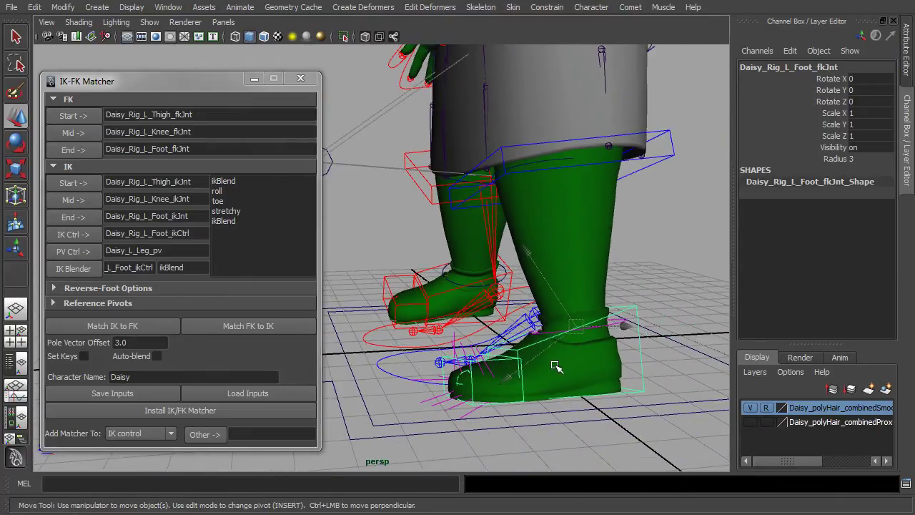
{"action": "left_click_drag", "start_coordinate": [534, 370], "coordinate": [589, 355], "text": "alt"}
{"action": "mouse_move", "coordinate": [485, 337]}
{"action": "left_mouse_down", "text": "alt"}
{"action": "mouse_move", "coordinate": [498, 313]}
{"action": "mouse_move", "coordinate": [483, 335]}
{"action": "left_mouse_up", "text": "alt"}
{"action": "middle_click_drag", "start_coordinate": [478, 359], "coordinate": [540, 324], "text": "alt"}
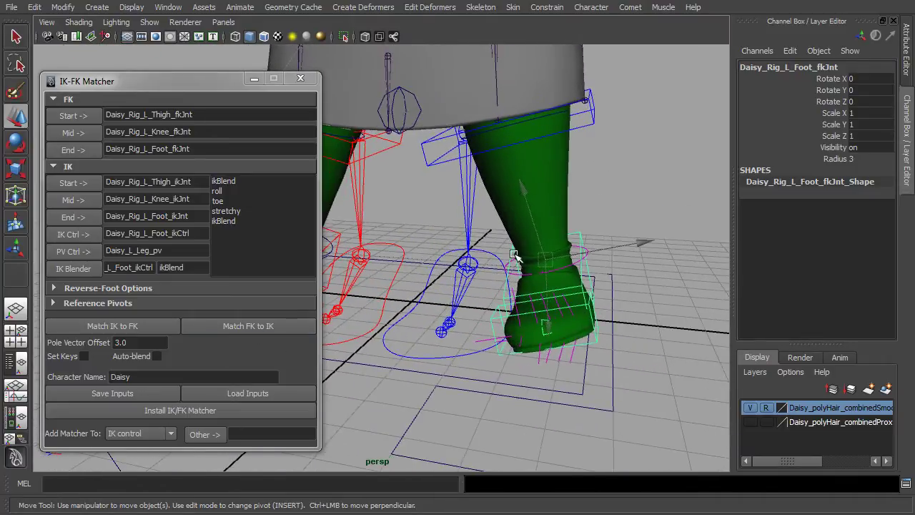
Step: Try matching the left leg's FK controls to IK, and undo the match
{"action": "left_click", "coordinate": [265, 328]}
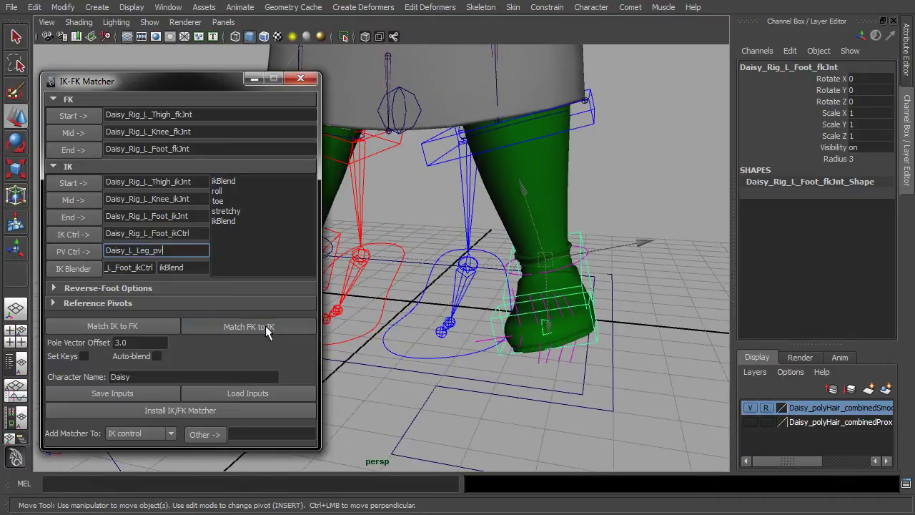
{"action": "left_click_drag", "start_coordinate": [632, 339], "coordinate": [629, 360], "text": "alt"}
{"action": "right_click_drag", "start_coordinate": [629, 360], "coordinate": [548, 302], "text": "alt"}
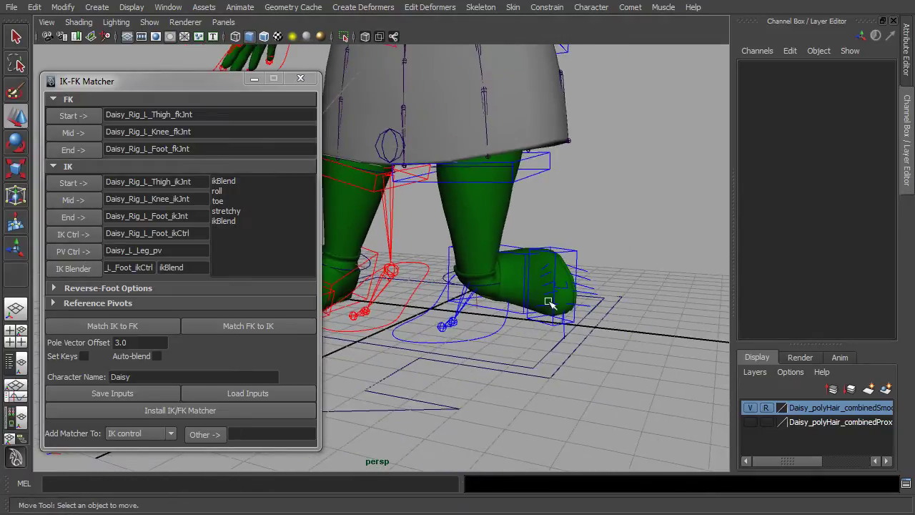
{"action": "right_click_drag", "start_coordinate": [507, 359], "coordinate": [542, 367], "text": "alt"}
{"action": "key", "text": "ctrl+z"}
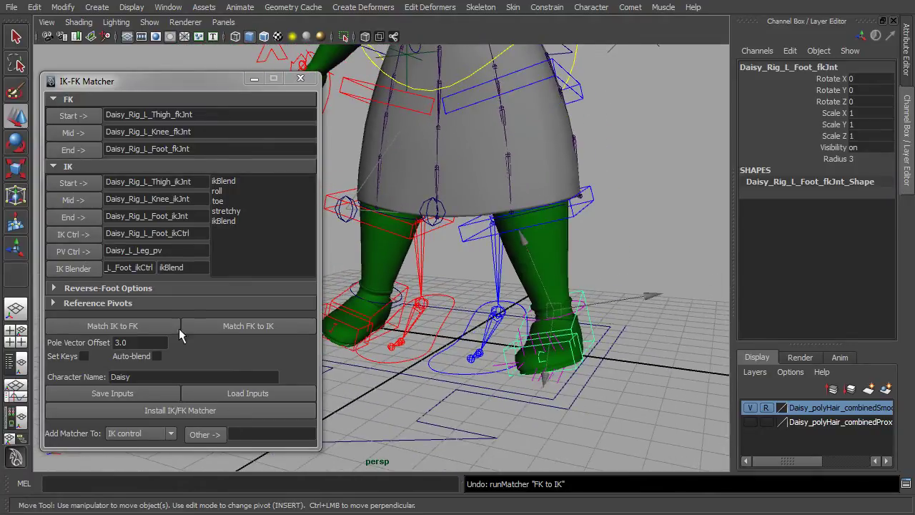
Step: Expand the Reference Pivots options and create a reference pivot for the left foot's IK control
{"action": "left_click", "coordinate": [93, 303]}
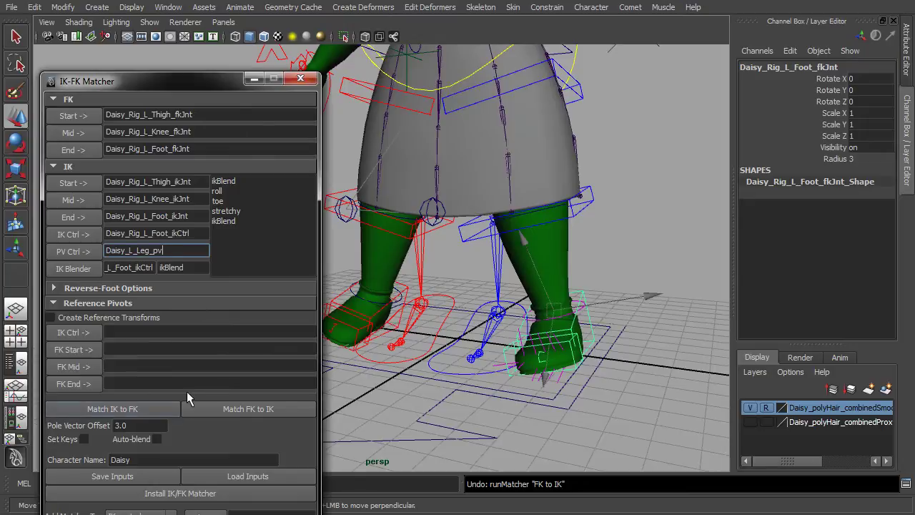
{"action": "left_click", "coordinate": [90, 331]}
{"action": "right_click_drag", "start_coordinate": [533, 376], "coordinate": [577, 385], "text": "alt"}
{"action": "left_click_drag", "start_coordinate": [599, 309], "coordinate": [596, 294], "text": "alt"}
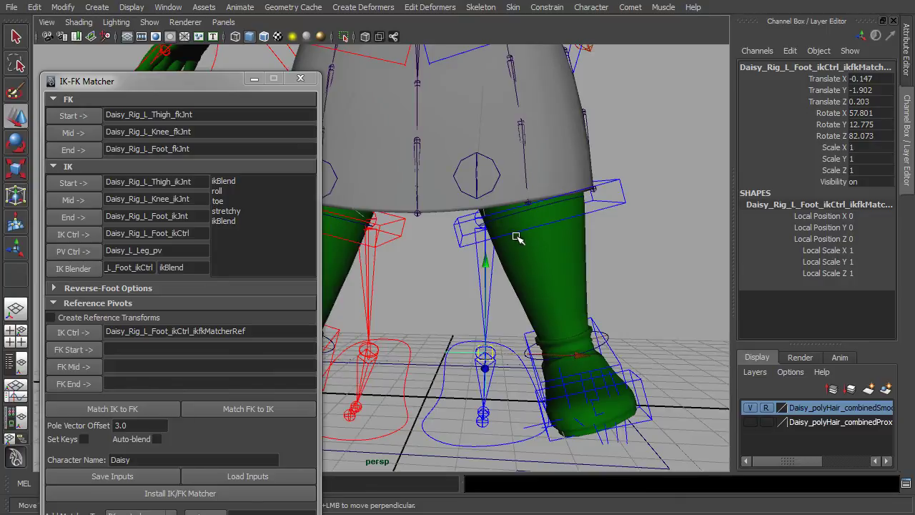
Step: Parent the foot IK control's reference pivot under the left foot's IK joint
{"action": "middle_click_drag", "start_coordinate": [595, 386], "coordinate": [564, 310], "text": "alt"}
{"action": "left_click_drag", "start_coordinate": [565, 311], "coordinate": [535, 267], "text": "alt"}
{"action": "right_click_drag", "start_coordinate": [536, 268], "coordinate": [530, 336], "text": "alt"}
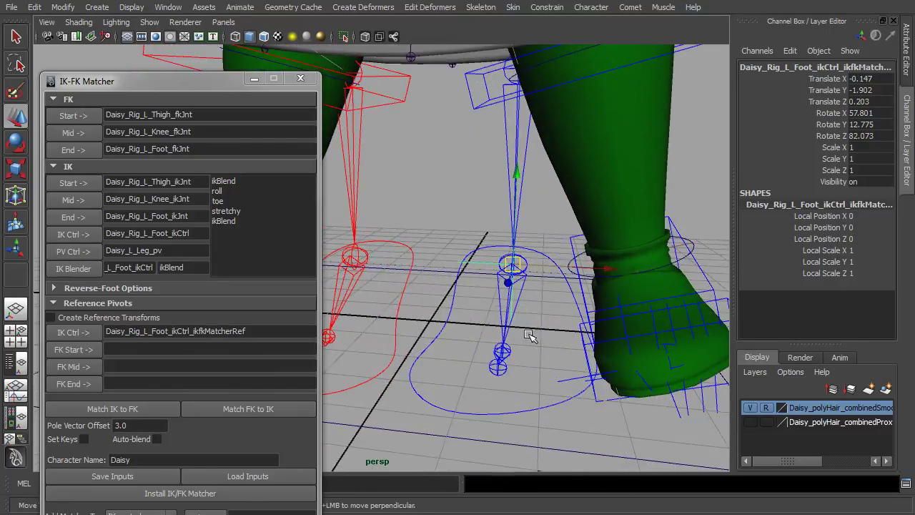
{"action": "left_click", "coordinate": [507, 303], "text": "shift"}
{"action": "key", "text": "p"}
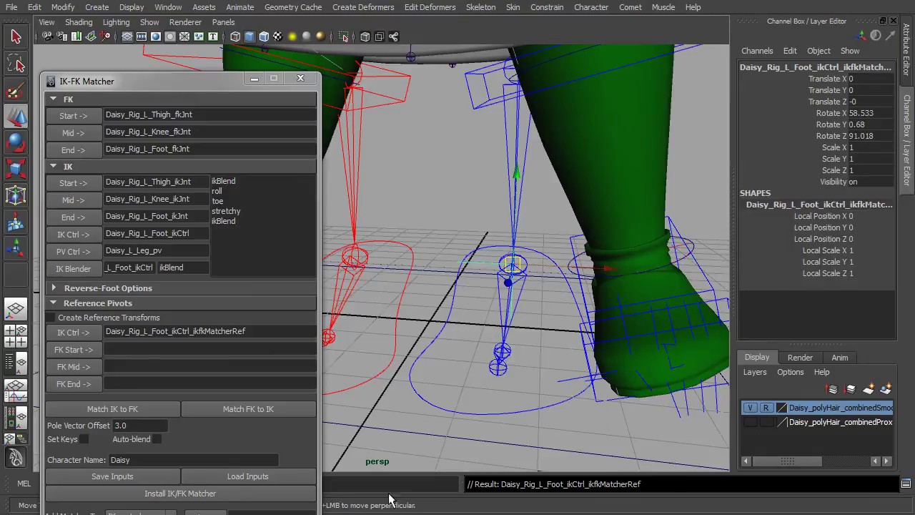
Step: Minimize the matcher window, query the reference pivot's rotation with an xform command, and copy the result
{"action": "left_click", "coordinate": [256, 79]}
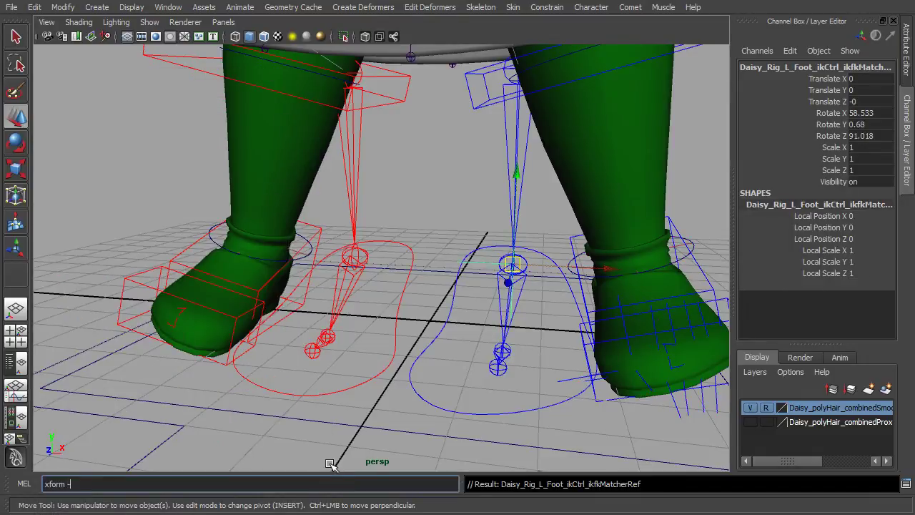
{"action": "key", "text": "Return"}
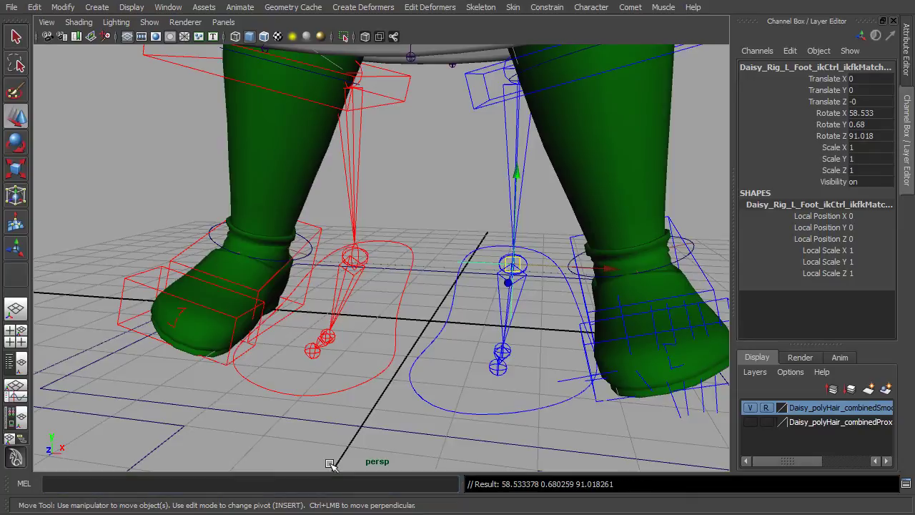
{"action": "left_click_drag", "start_coordinate": [504, 484], "coordinate": [662, 484]}
{"action": "key", "text": "ctrl+c"}
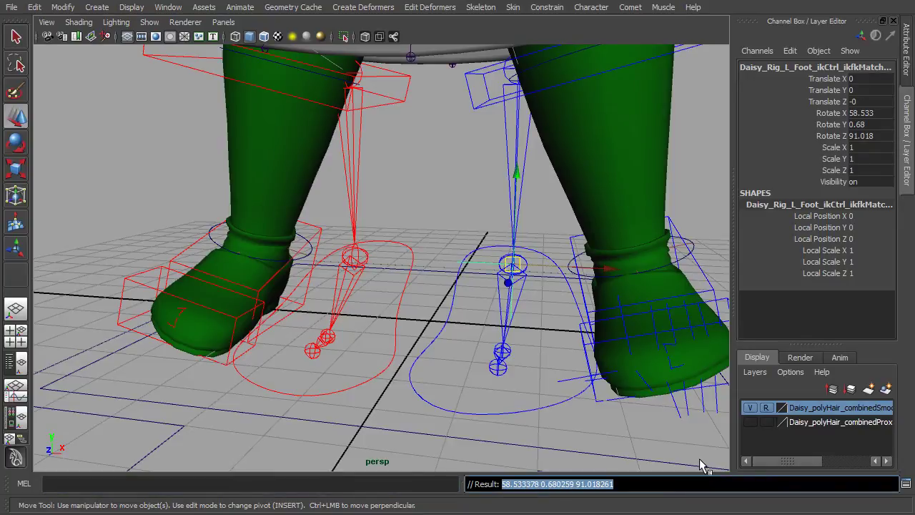
Step: Select the foot IK control's reference pivot beneath the left foot's FK control and zero its translation and rotation
{"action": "left_click", "coordinate": [713, 274]}
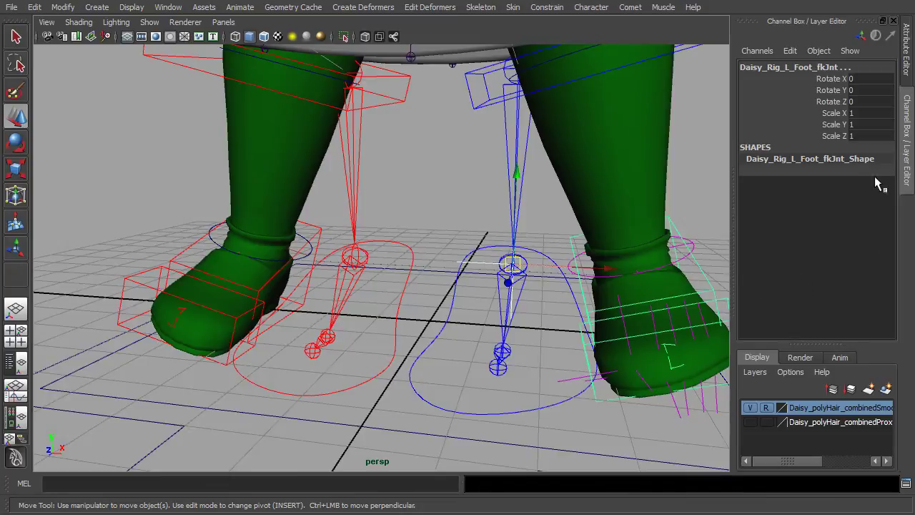
{"action": "key", "text": "Down"}
{"action": "left_click_drag", "start_coordinate": [887, 136], "coordinate": [886, 79]}
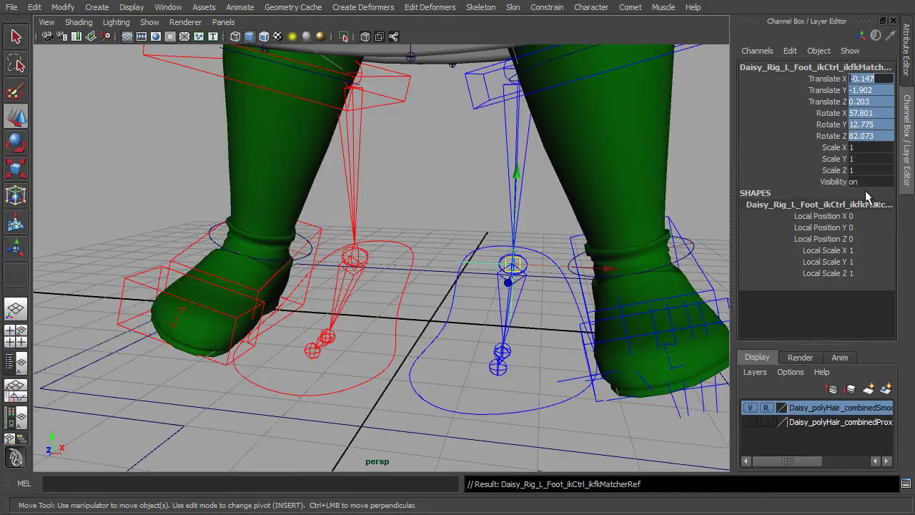
{"action": "type", "text": "0"}
{"action": "key", "text": "Return"}
Step: Apply the copied rotation 58.533378 0.680259 91.018261 to the reference pivot with an xform -ro command
{"action": "left_click", "coordinate": [415, 485]}
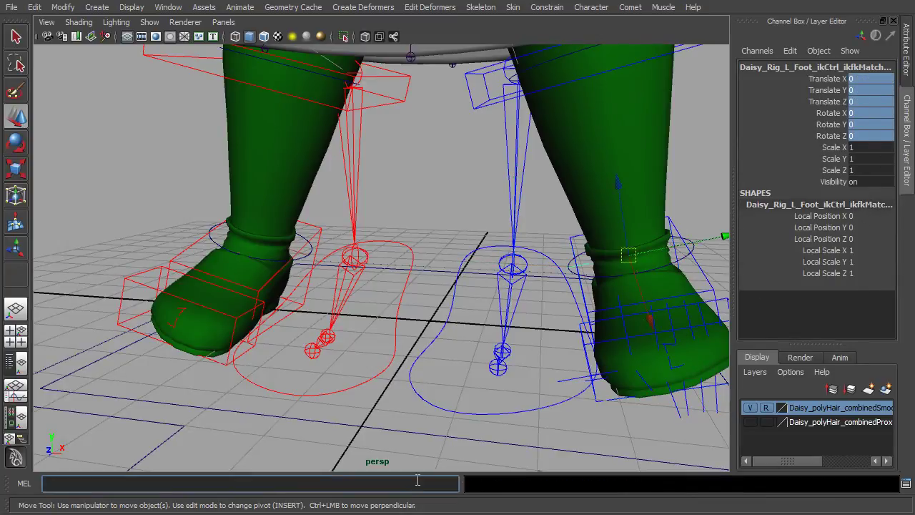
{"action": "type", "text": "xform -ro"}
{"action": "key", "text": "ctrl+v"}
{"action": "key", "text": "Return"}
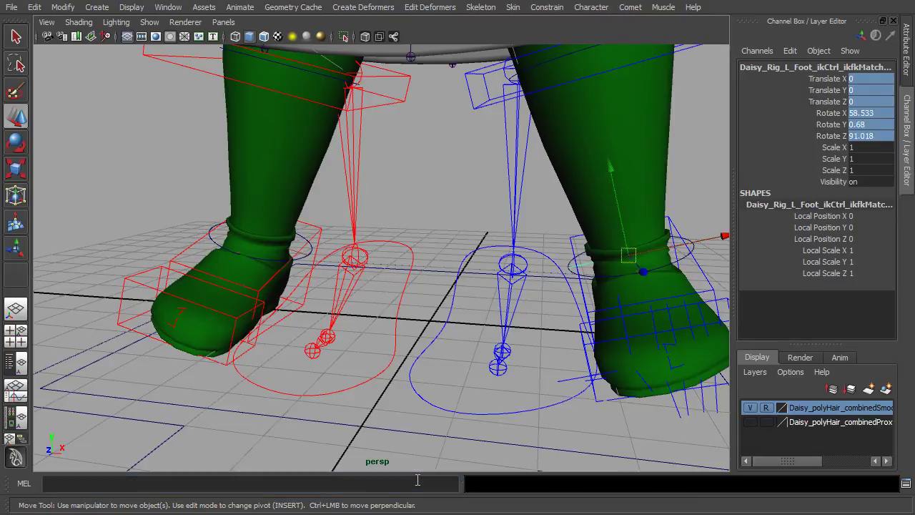
Step: Return to the matcher window, create a reference pivot for the FK end joint, and zero its translation and rotation
{"action": "key", "text": "alt+Tab"}
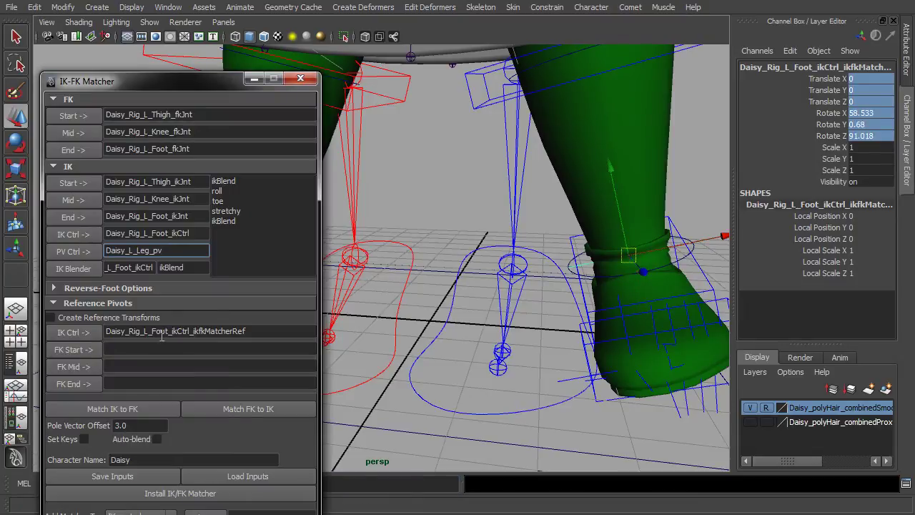
{"action": "left_click", "coordinate": [90, 383]}
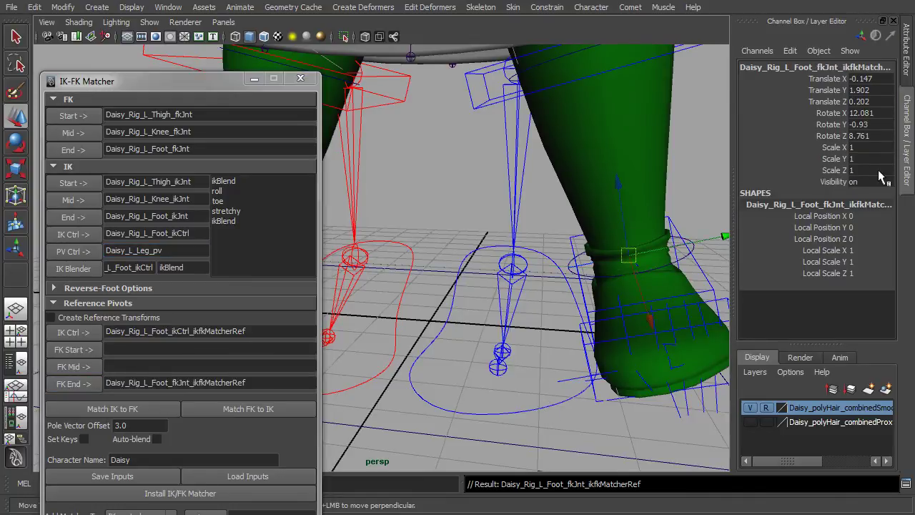
{"action": "left_click_drag", "start_coordinate": [879, 137], "coordinate": [878, 74]}
{"action": "type", "text": "0"}
{"action": "key", "text": "Return"}
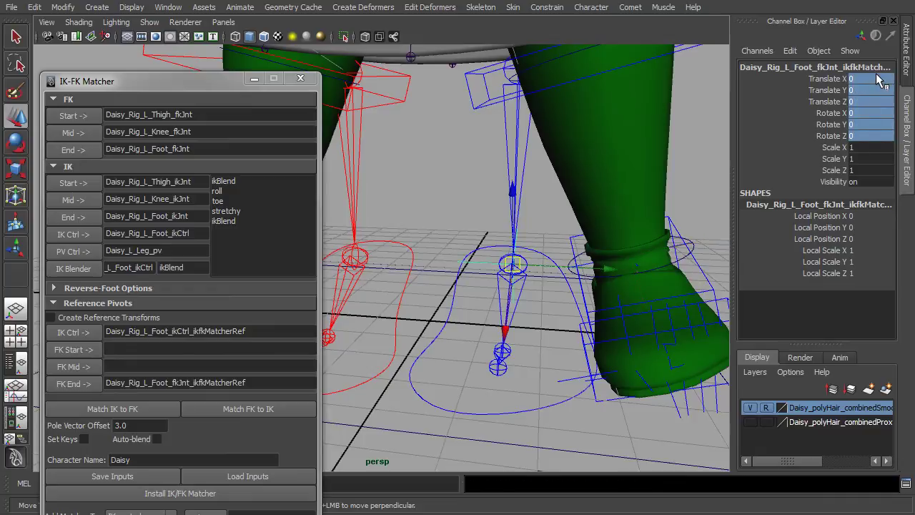
Step: Match the left leg's FK controls to IK and check the resulting leg pose
{"action": "right_click_drag", "start_coordinate": [660, 377], "coordinate": [619, 334], "text": "alt"}
{"action": "middle_click_drag", "start_coordinate": [619, 333], "coordinate": [613, 372], "text": "alt"}
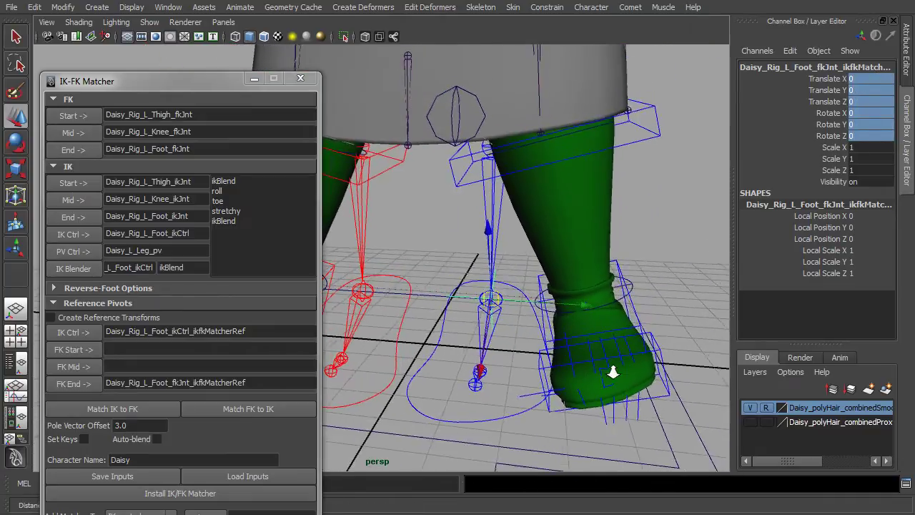
{"action": "left_click_drag", "start_coordinate": [613, 372], "coordinate": [557, 347], "text": "alt"}
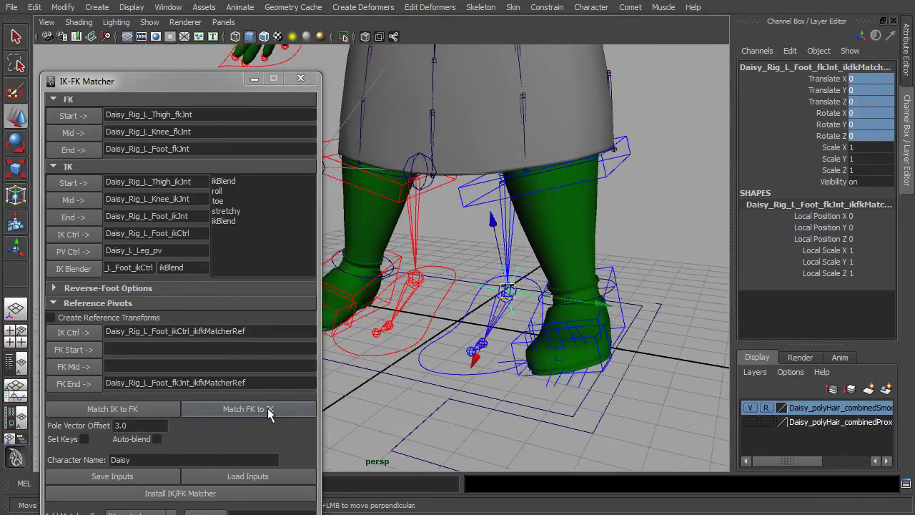
{"action": "left_click", "coordinate": [268, 409]}
{"action": "right_click_drag", "start_coordinate": [656, 366], "coordinate": [578, 349], "text": "alt"}
{"action": "mouse_move", "coordinate": [577, 350]}
{"action": "left_mouse_down", "text": "alt"}
{"action": "mouse_move", "coordinate": [519, 351]}
{"action": "mouse_move", "coordinate": [582, 353]}
{"action": "left_mouse_up", "text": "alt"}
{"action": "right_click_drag", "start_coordinate": [582, 354], "coordinate": [482, 312], "text": "alt"}
{"action": "middle_click_drag", "start_coordinate": [482, 312], "coordinate": [506, 386], "text": "alt"}
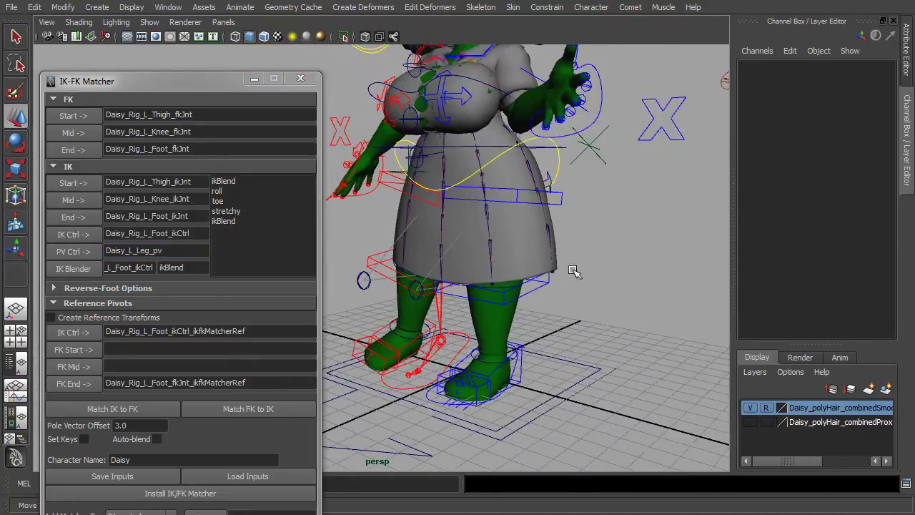
Step: Rotate the left thigh's FK control to swing the leg forward to about -69 degrees in Y
{"action": "left_click", "coordinate": [560, 197]}
{"action": "left_click_drag", "start_coordinate": [621, 306], "coordinate": [552, 310], "text": "alt"}
{"action": "right_click_drag", "start_coordinate": [553, 310], "coordinate": [501, 290], "text": "alt"}
{"action": "middle_click_drag", "start_coordinate": [501, 289], "coordinate": [559, 295], "text": "alt"}
{"action": "key", "text": "e"}
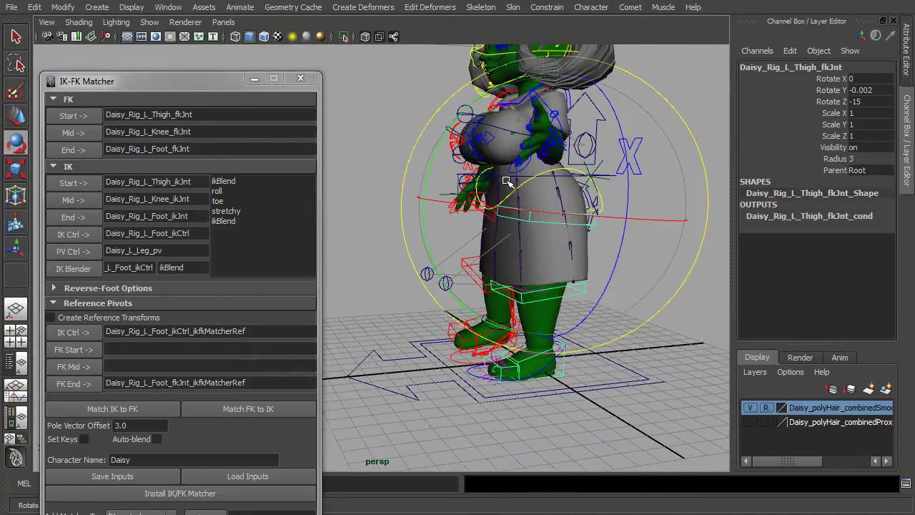
{"action": "left_click_drag", "start_coordinate": [434, 157], "coordinate": [553, 63]}
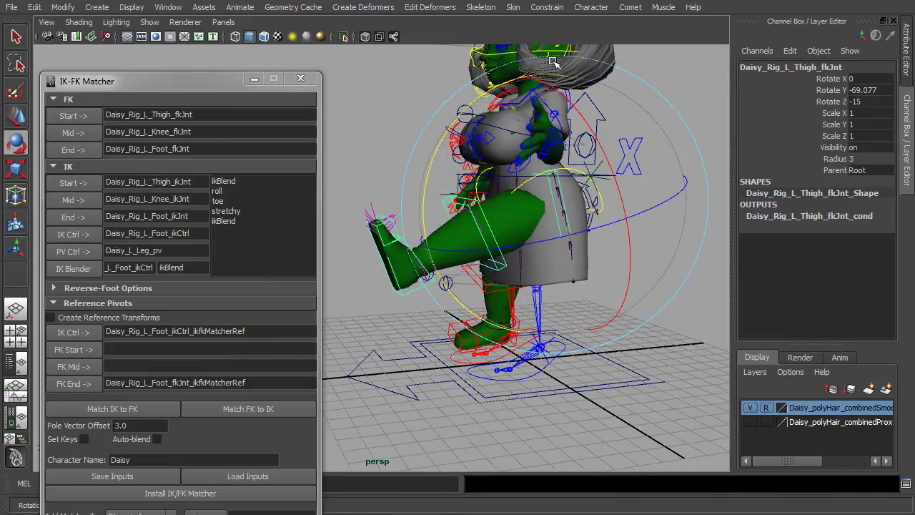
Step: Bend the left knee backward and tilt the left foot's toes downward with their FK controls
{"action": "left_click", "coordinate": [417, 364]}
{"action": "left_click", "coordinate": [442, 201]}
{"action": "left_click_drag", "start_coordinate": [373, 152], "coordinate": [371, 282]}
{"action": "left_click", "coordinate": [688, 206]}
{"action": "left_click", "coordinate": [483, 316]}
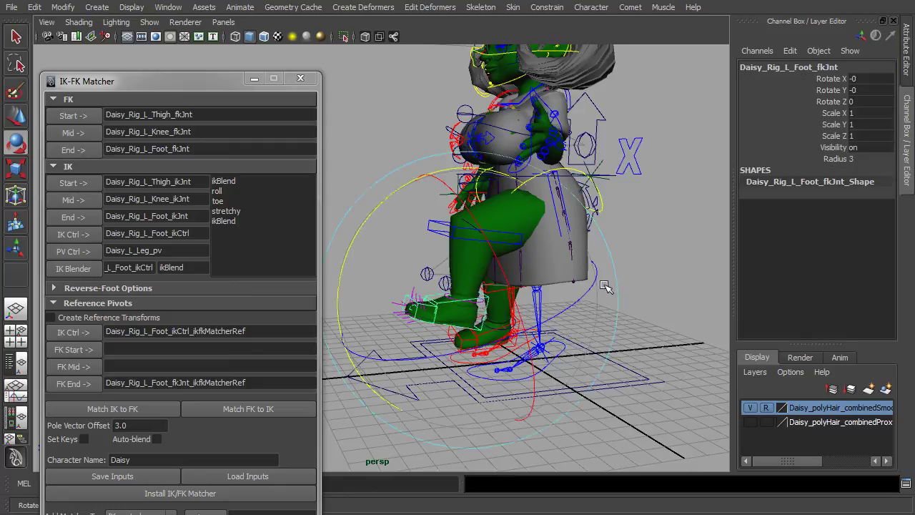
{"action": "left_click_drag", "start_coordinate": [484, 315], "coordinate": [372, 295], "text": "alt"}
{"action": "left_click", "coordinate": [686, 347]}
Step: Select the left foot's IK control and set its IK Blend to 1
{"action": "left_click", "coordinate": [632, 391]}
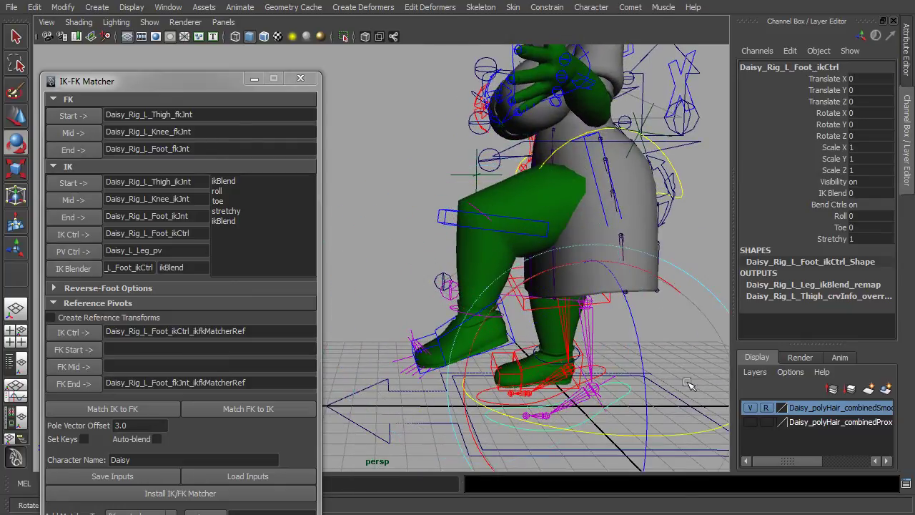
{"action": "middle_click_drag", "start_coordinate": [687, 382], "coordinate": [667, 354], "text": "alt"}
{"action": "left_click_drag", "start_coordinate": [637, 370], "coordinate": [604, 395], "text": "alt"}
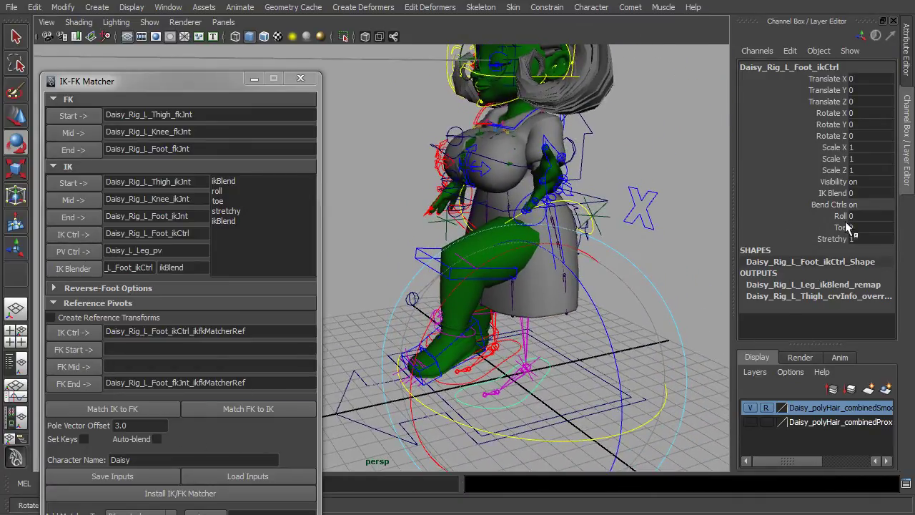
{"action": "left_click", "coordinate": [833, 193]}
{"action": "middle_click_drag", "start_coordinate": [659, 216], "coordinate": [697, 221]}
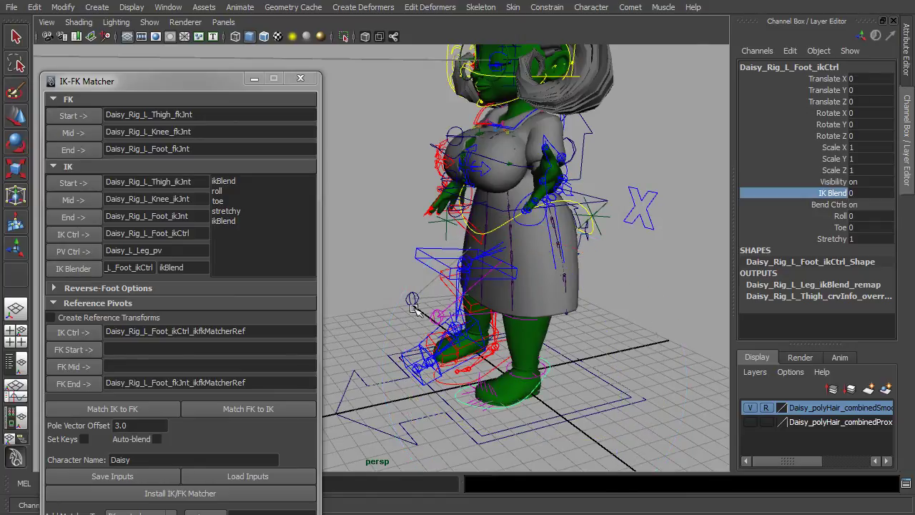
Step: Match the left leg's IK controls to the FK pose and inspect the leg
{"action": "left_click", "coordinate": [161, 411]}
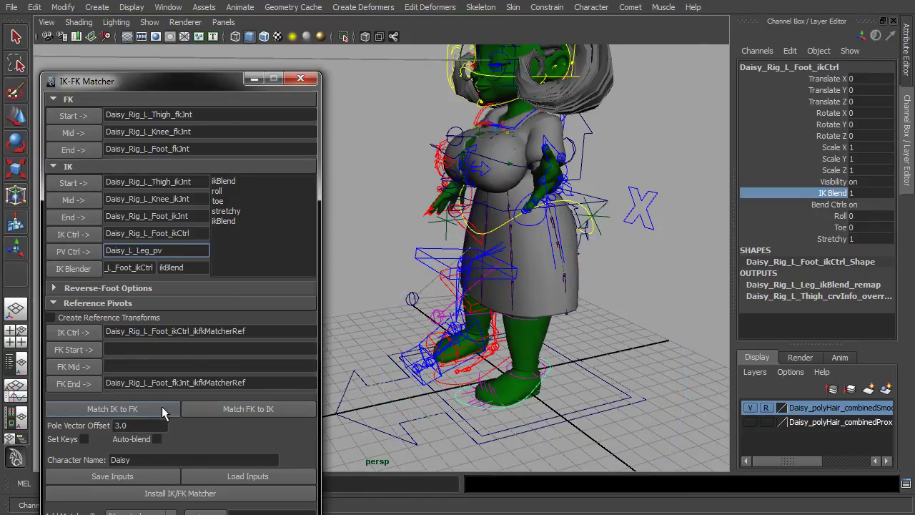
{"action": "left_click", "coordinate": [159, 407]}
{"action": "left_click_drag", "start_coordinate": [622, 341], "coordinate": [605, 341], "text": "alt"}
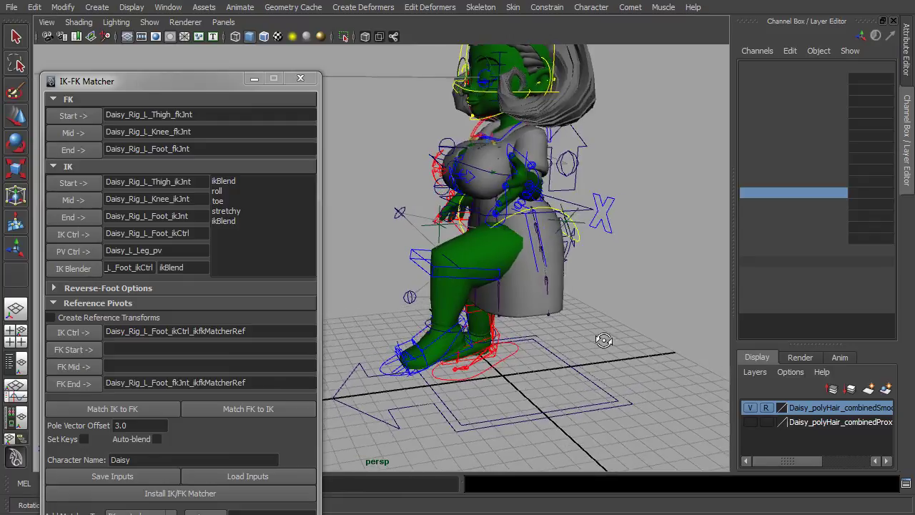